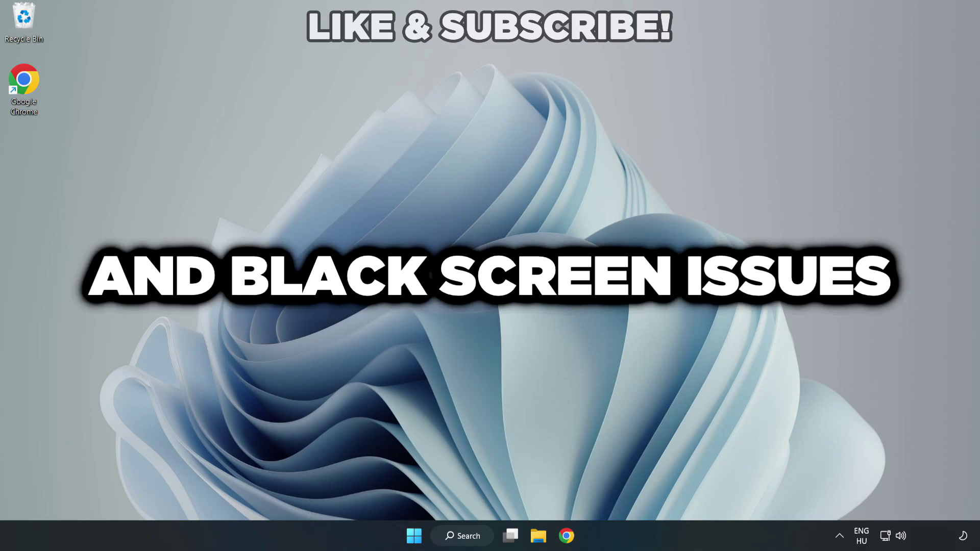
Step: Search Windows for 'device manager' and launch Device Manager from the results
{"action": "left_click", "coordinate": [467, 536]}
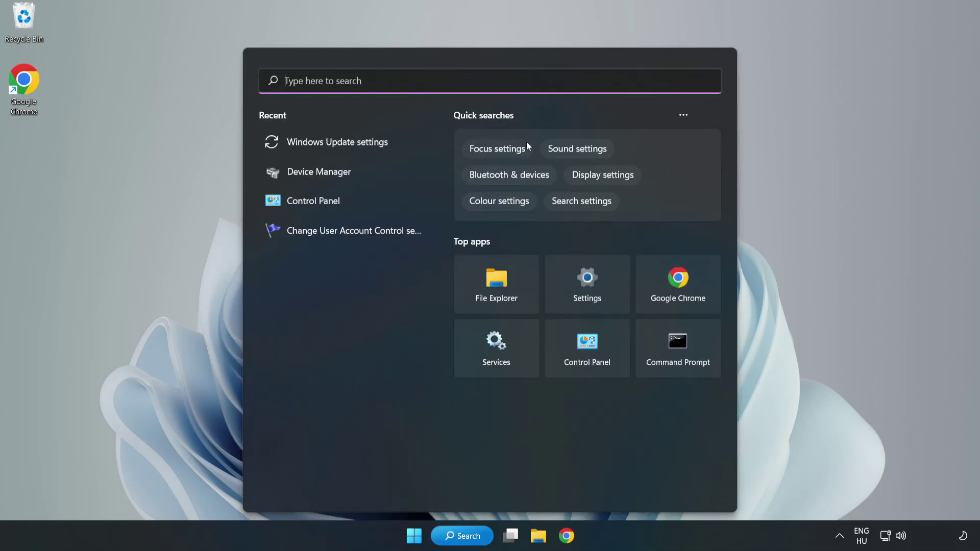
{"action": "type", "text": "device m"}
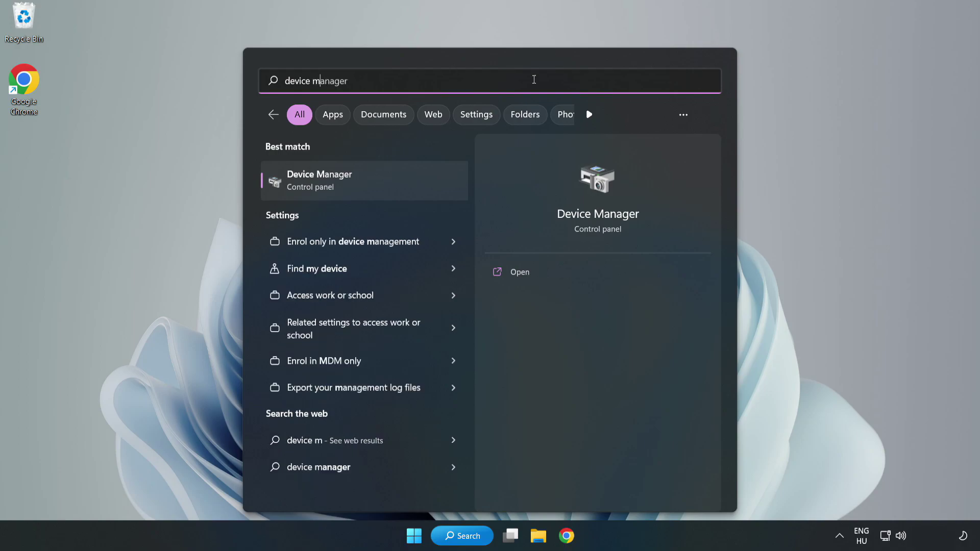
{"action": "type", "text": "anager"}
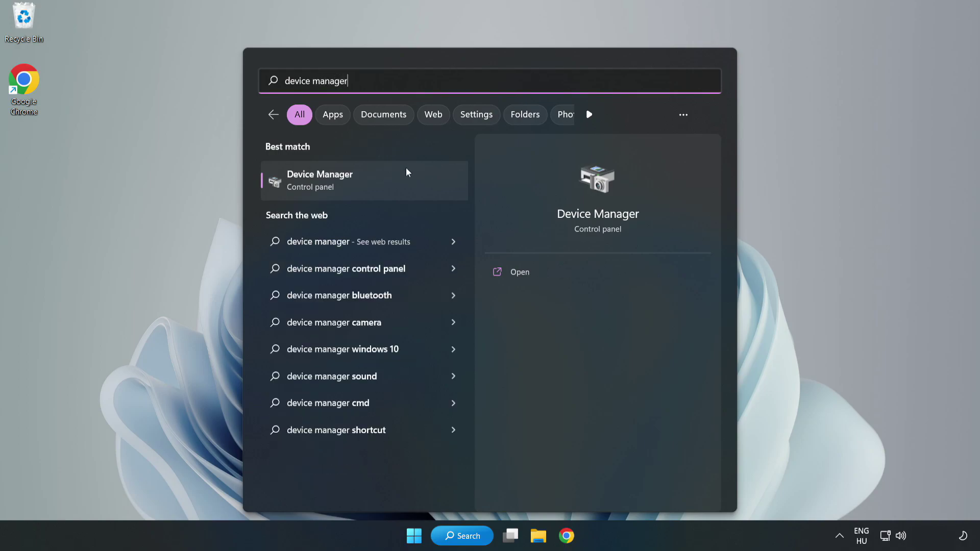
{"action": "left_click", "coordinate": [365, 188]}
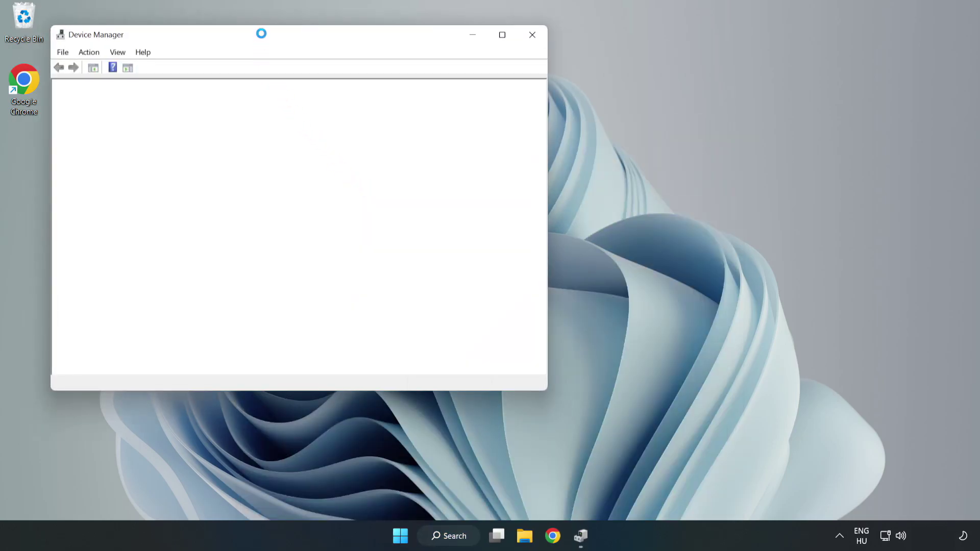
Step: Run an automatic driver search for the VMware SVGA 3D display adapter, confirming the best driver is installed
{"action": "left_click_drag", "start_coordinate": [262, 38], "coordinate": [436, 88]}
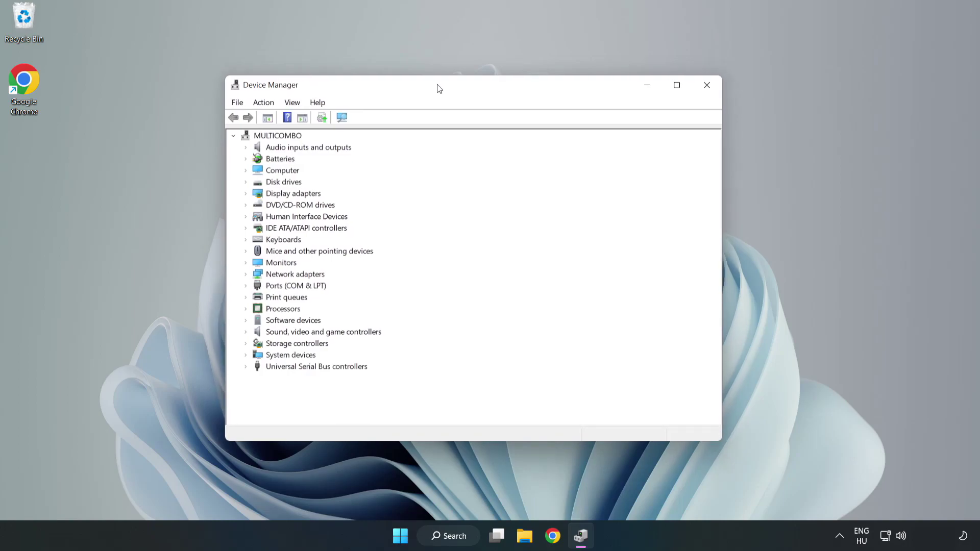
{"action": "left_click", "coordinate": [262, 194]}
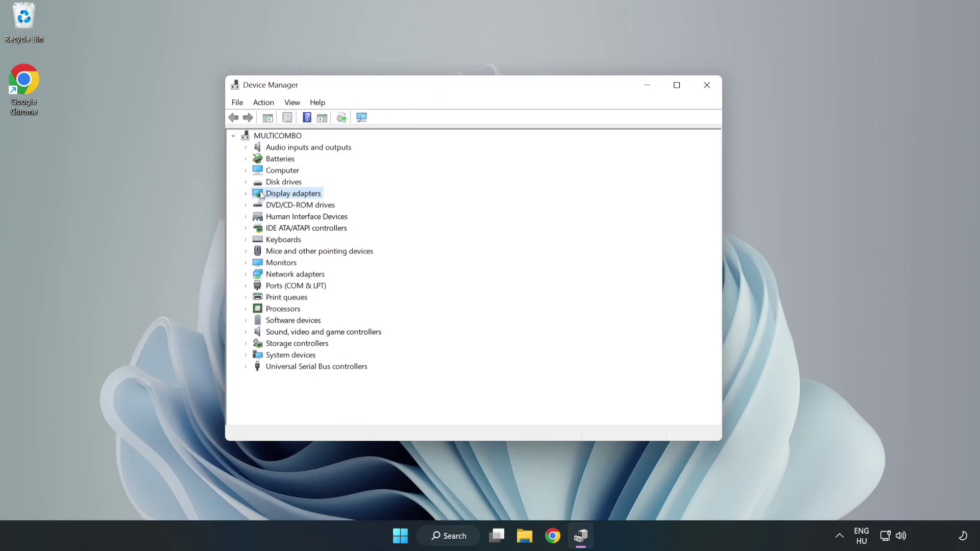
{"action": "left_click", "coordinate": [246, 195]}
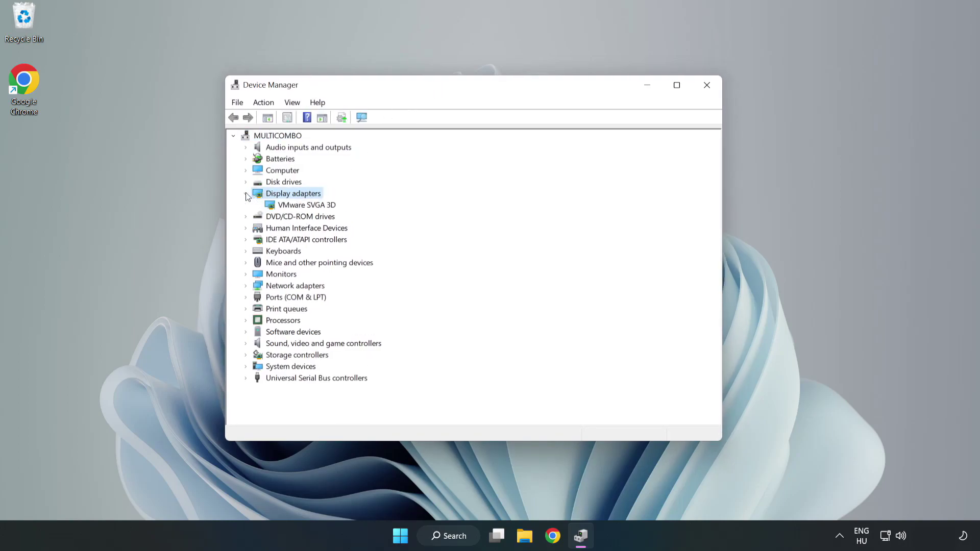
{"action": "left_click", "coordinate": [273, 206]}
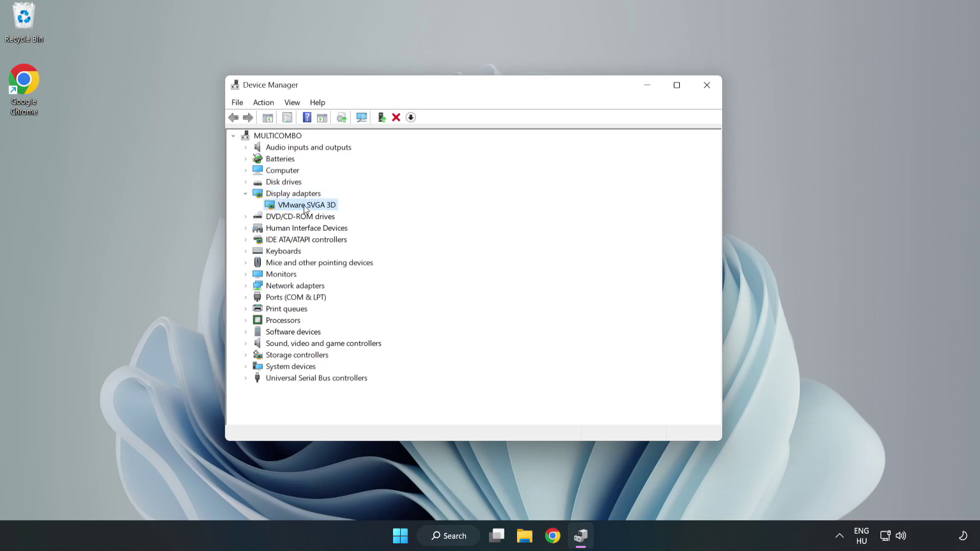
{"action": "right_click", "coordinate": [305, 209]}
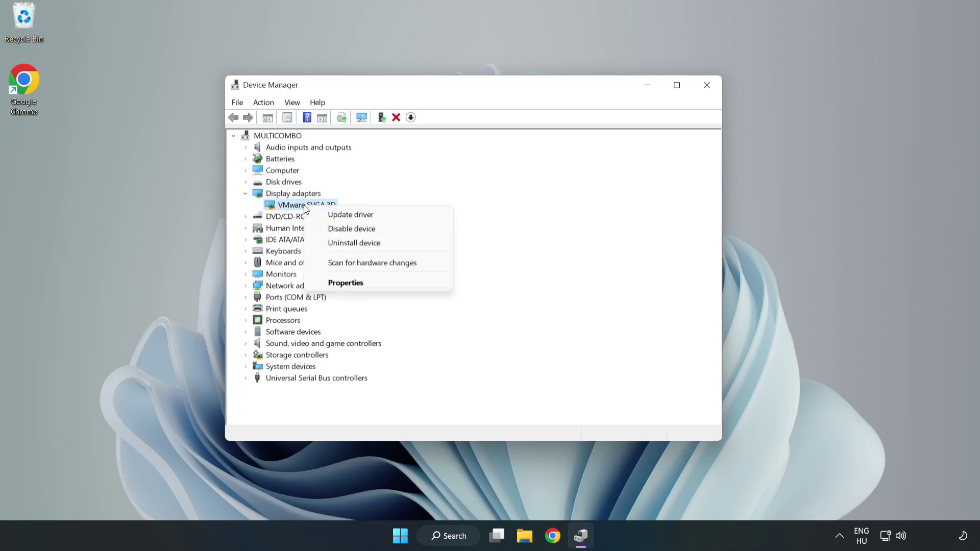
{"action": "left_click", "coordinate": [381, 218]}
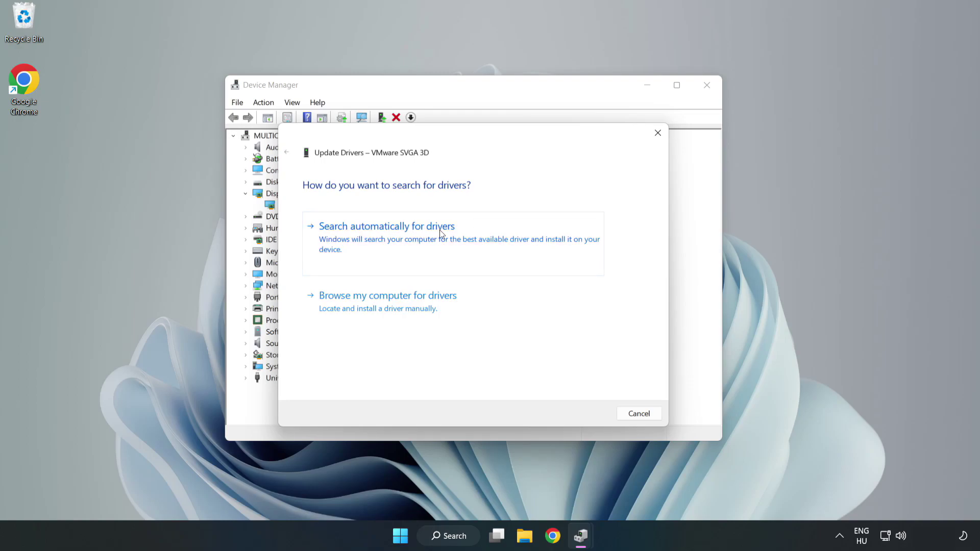
{"action": "left_click", "coordinate": [390, 239]}
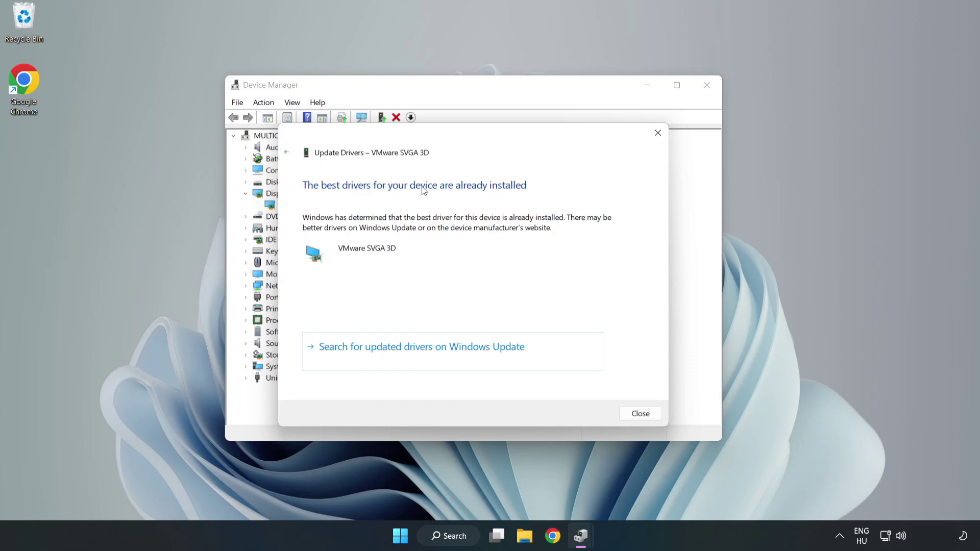
{"action": "left_click", "coordinate": [641, 414]}
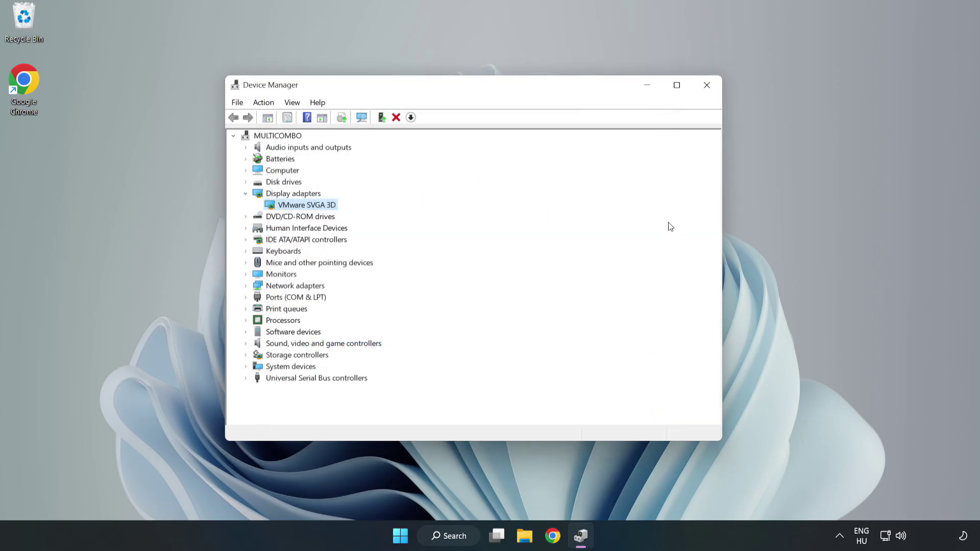
Step: Close Device Manager and open Windows Update settings by searching 'updates'
{"action": "left_click", "coordinate": [707, 87]}
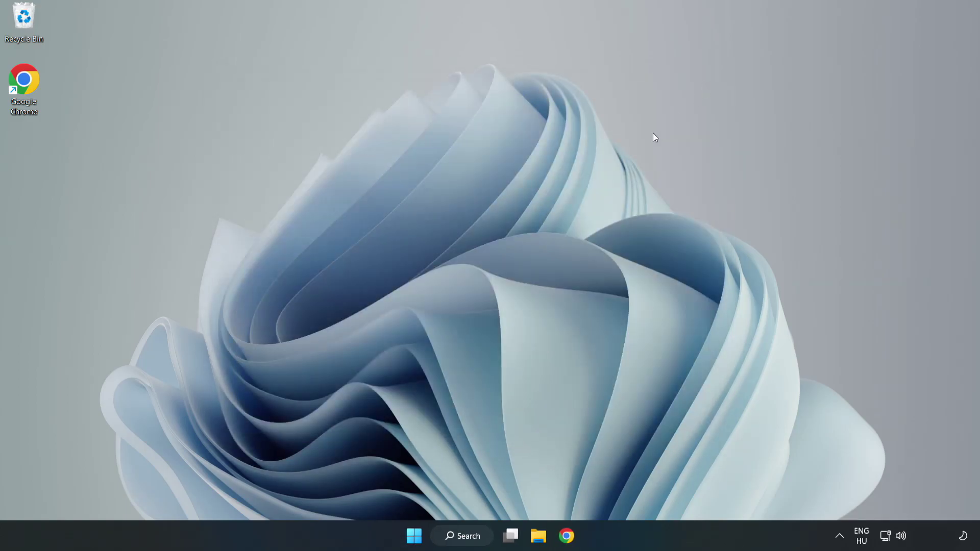
{"action": "left_click", "coordinate": [459, 536]}
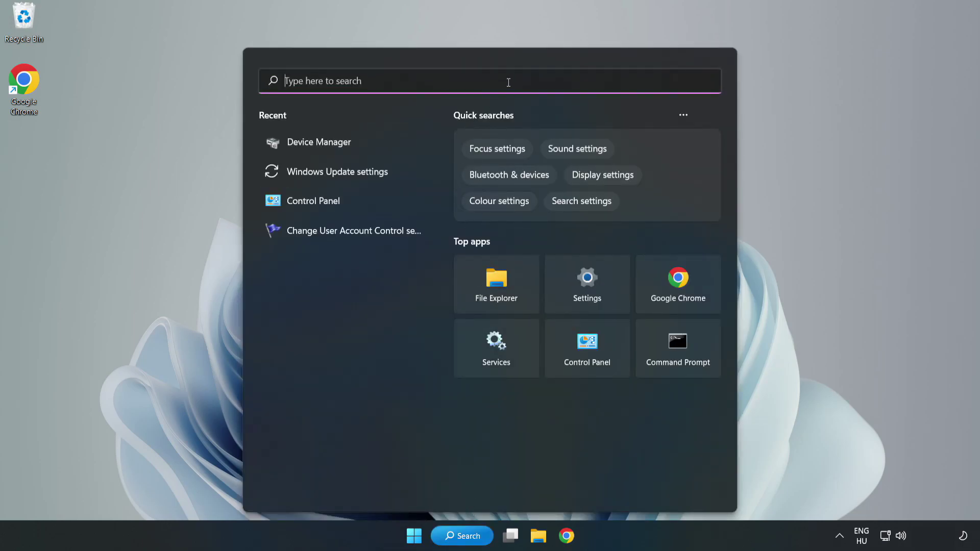
{"action": "type", "text": "updates"}
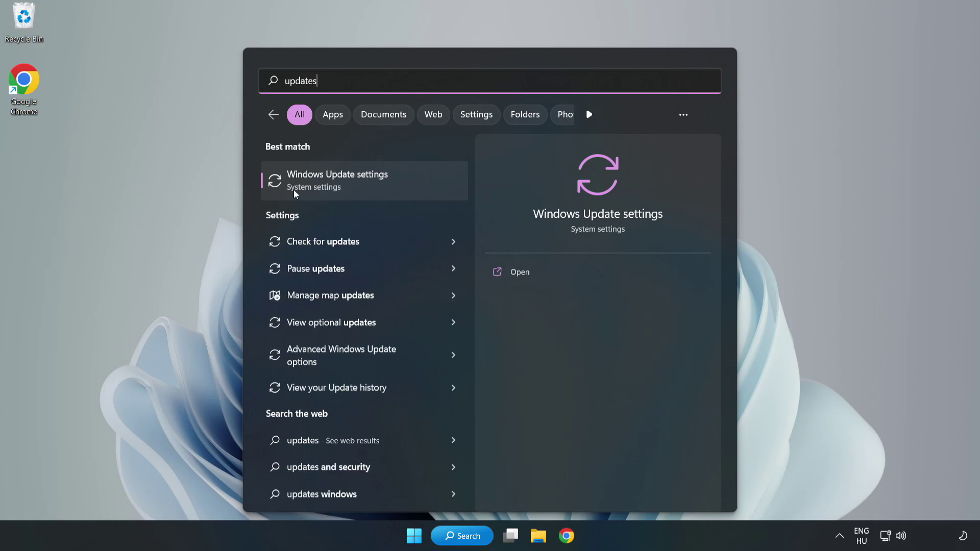
{"action": "left_click", "coordinate": [351, 186]}
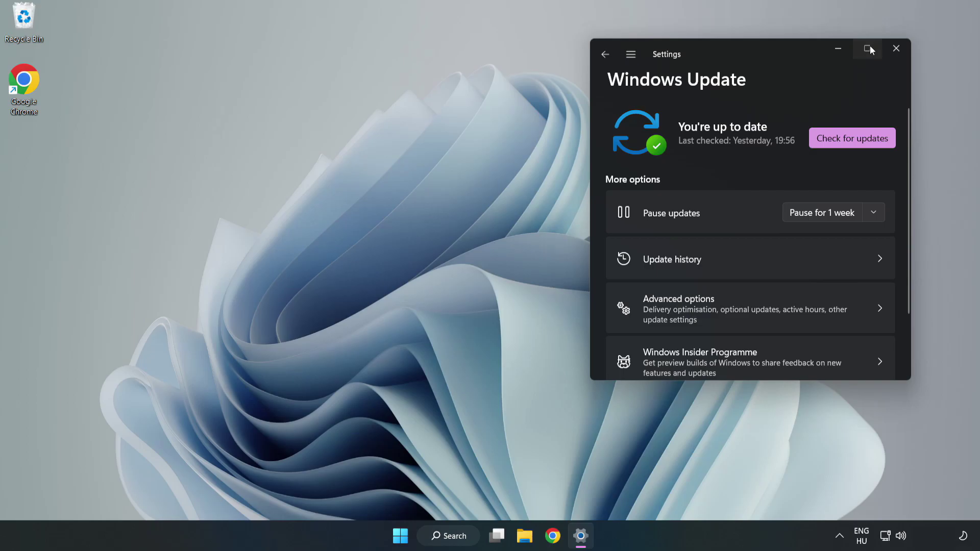
Step: Maximize Settings and check for updates, installing Defender intelligence update KB2267602
{"action": "left_click", "coordinate": [868, 46]}
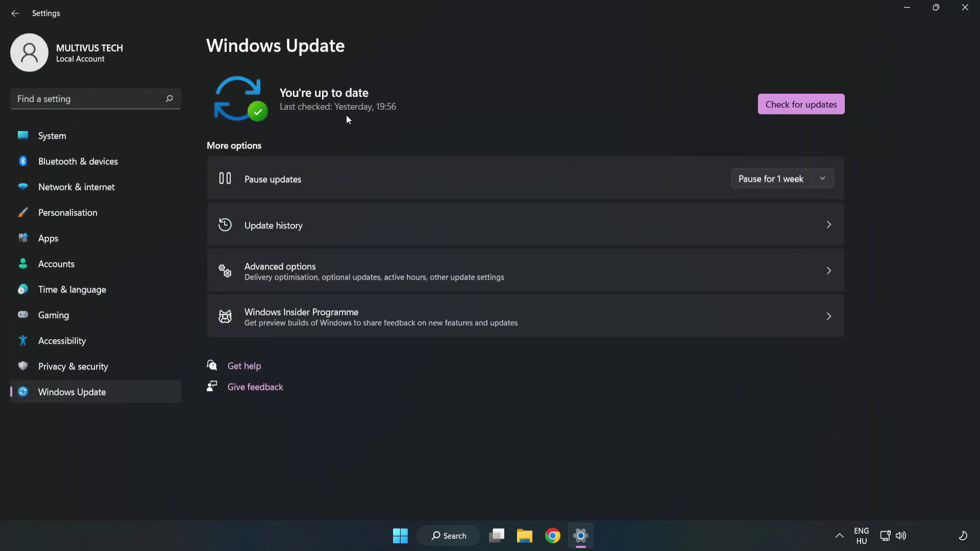
{"action": "left_click", "coordinate": [804, 106]}
Step: Close Settings, go to Steam's Library home, and bring up YOUR NOT WORKING GAME's context menu
{"action": "left_click", "coordinate": [966, 10]}
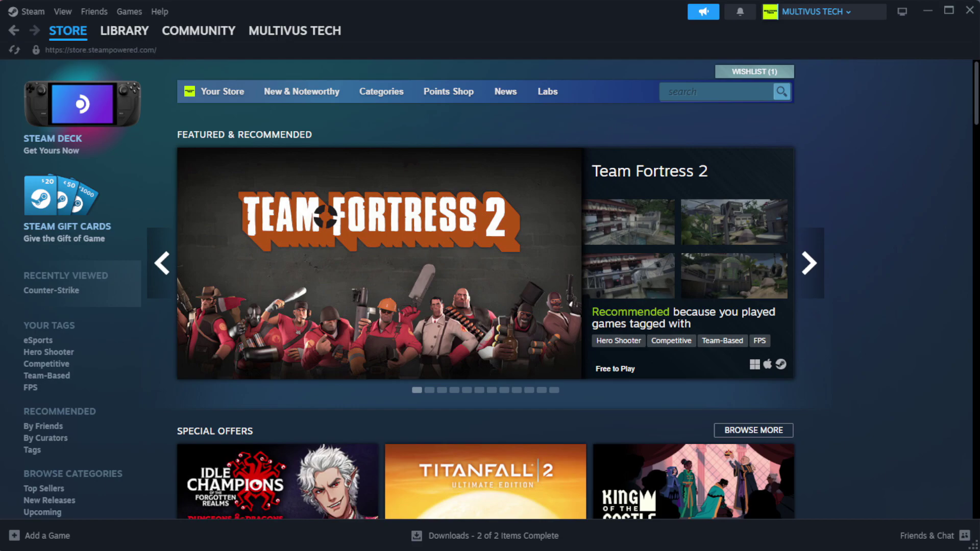
{"action": "mouse_move", "coordinate": [142, 39]}
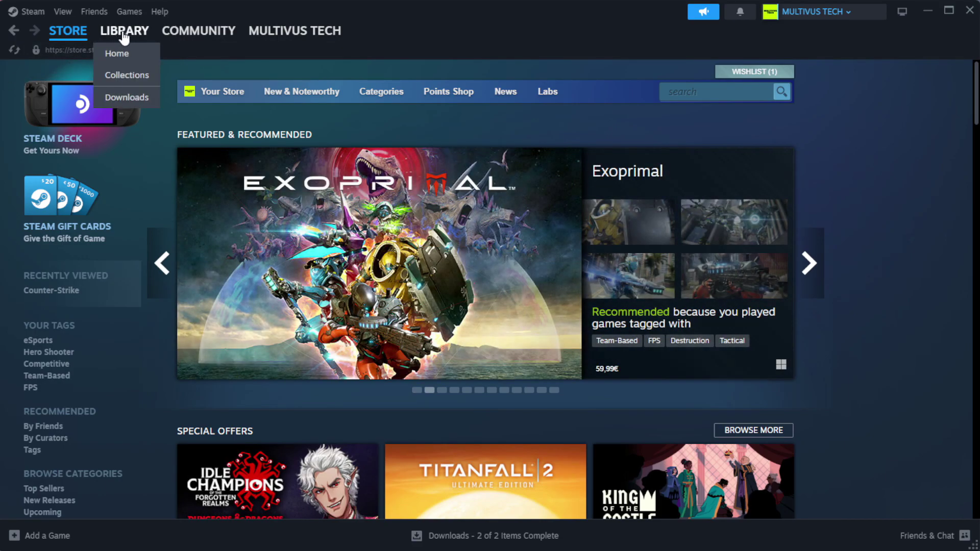
{"action": "left_click", "coordinate": [141, 54]}
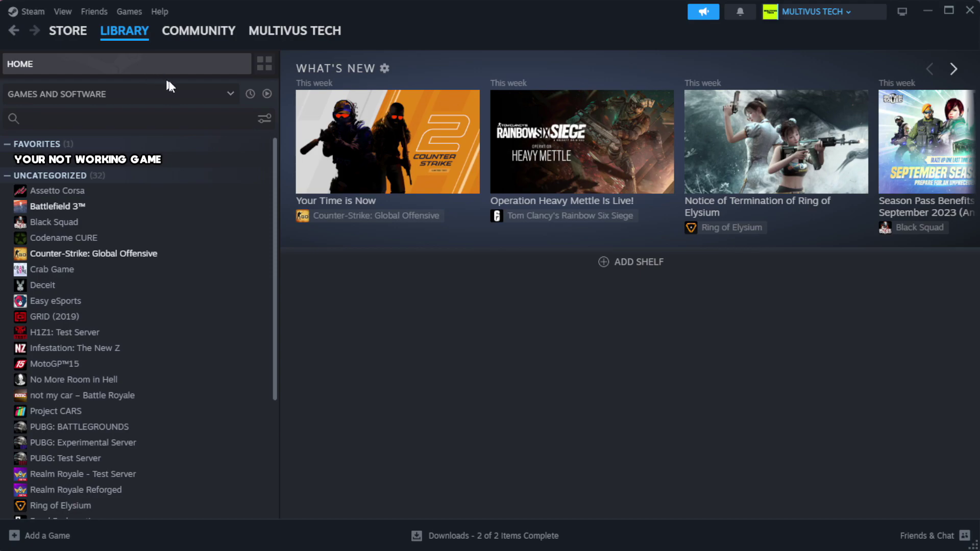
{"action": "right_click", "coordinate": [241, 162]}
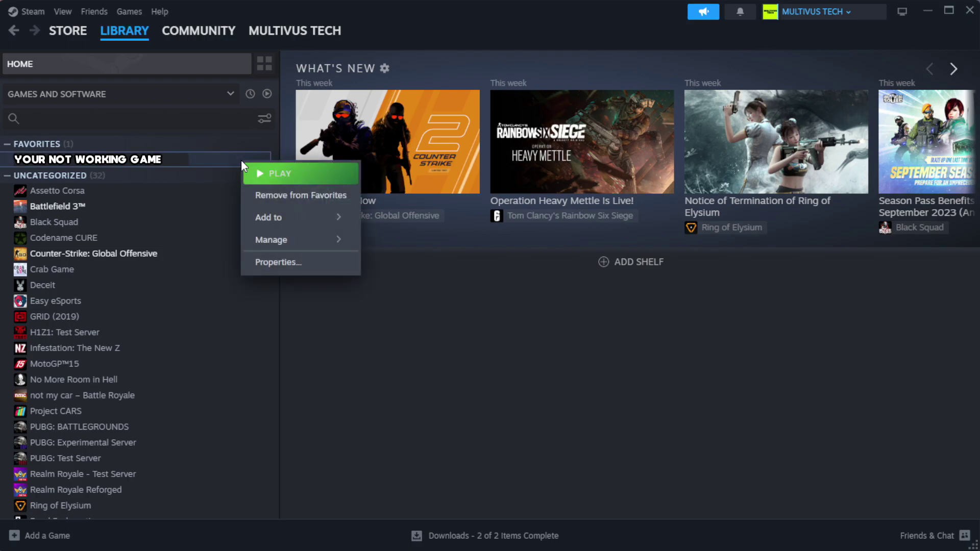
Step: Verify YOUR NOT WORKING GAME's files from its Installed Files properties, validating all 1039 files
{"action": "left_click", "coordinate": [307, 266]}
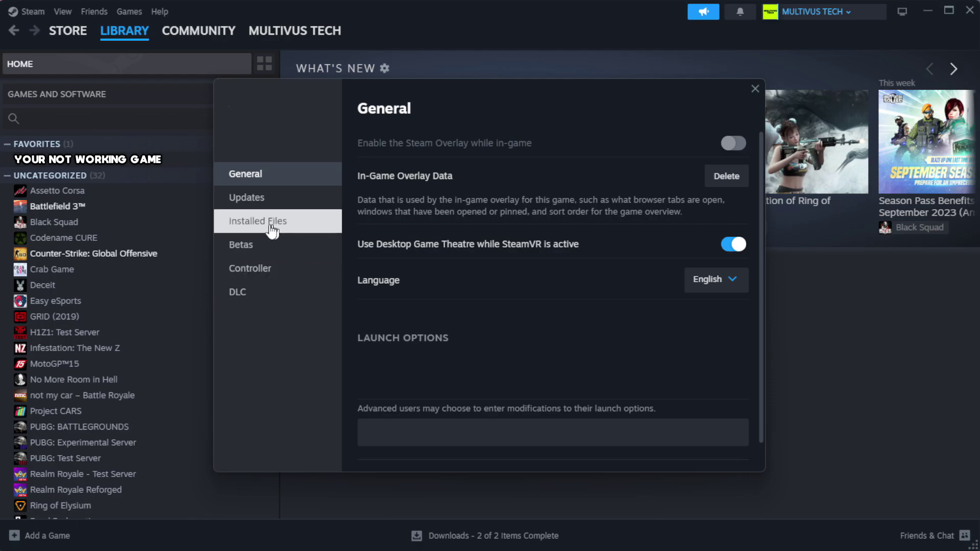
{"action": "left_click", "coordinate": [322, 232]}
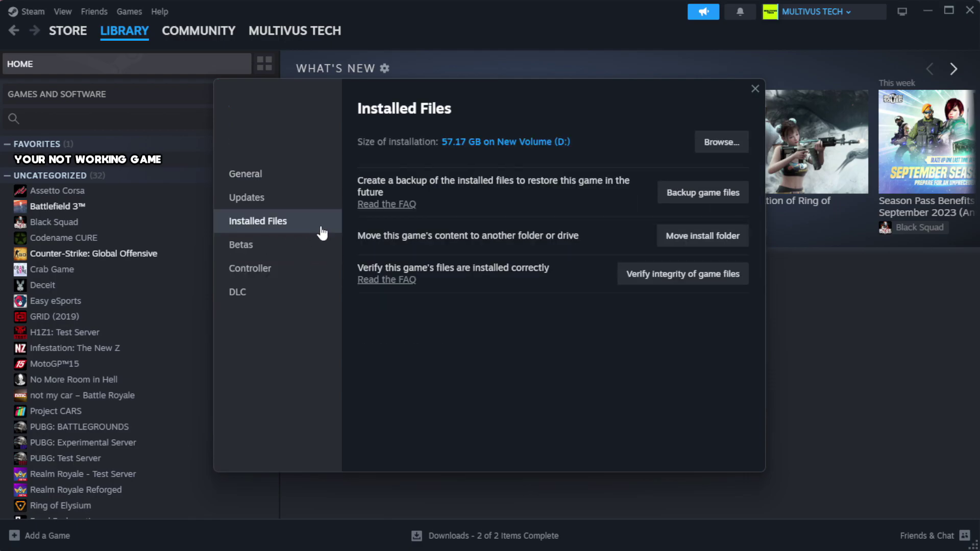
{"action": "left_click", "coordinate": [689, 283]}
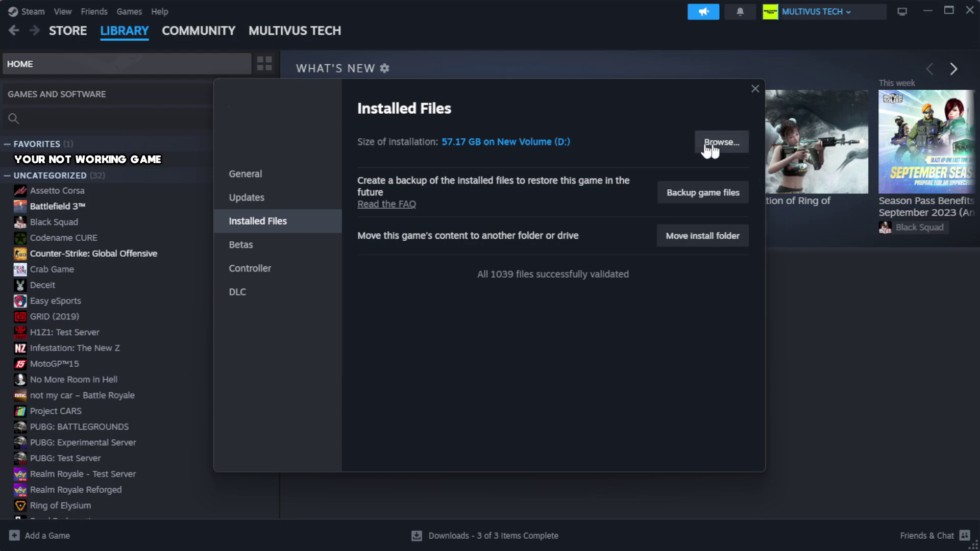
Step: Open the game's steamapps\common folder and the YOUR NOT WORKING GAME shortcut's Properties
{"action": "left_click", "coordinate": [720, 154]}
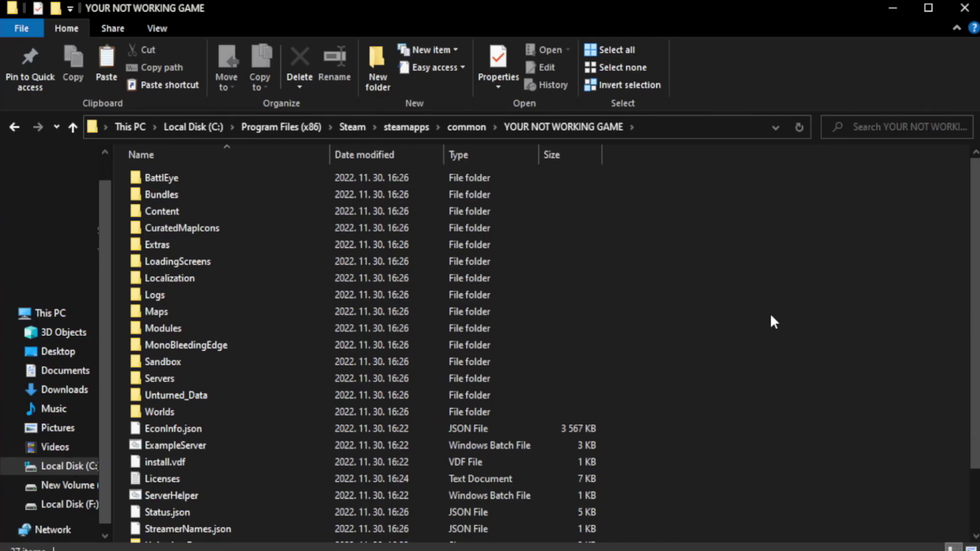
{"action": "left_click_drag", "start_coordinate": [976, 304], "coordinate": [978, 365]}
{"action": "left_click", "coordinate": [339, 537]}
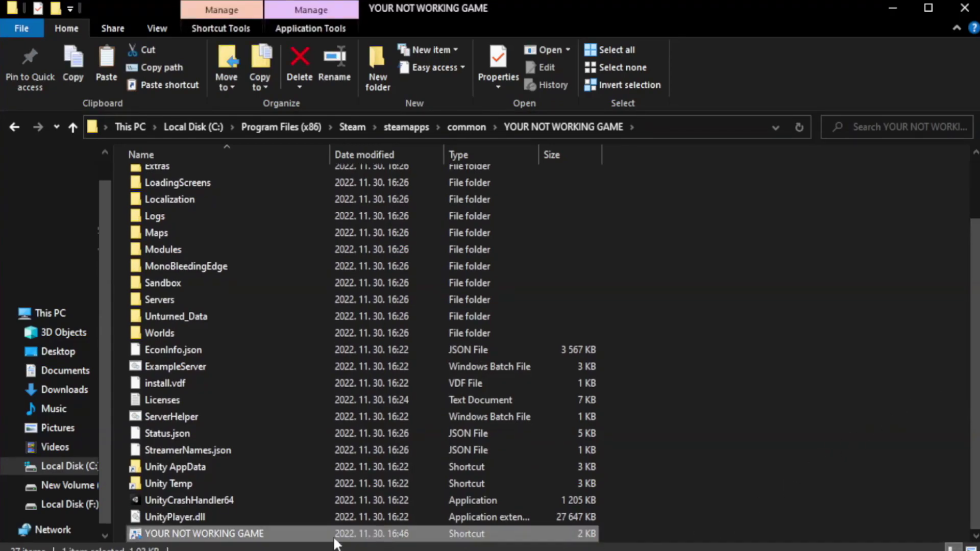
{"action": "right_click", "coordinate": [327, 537]}
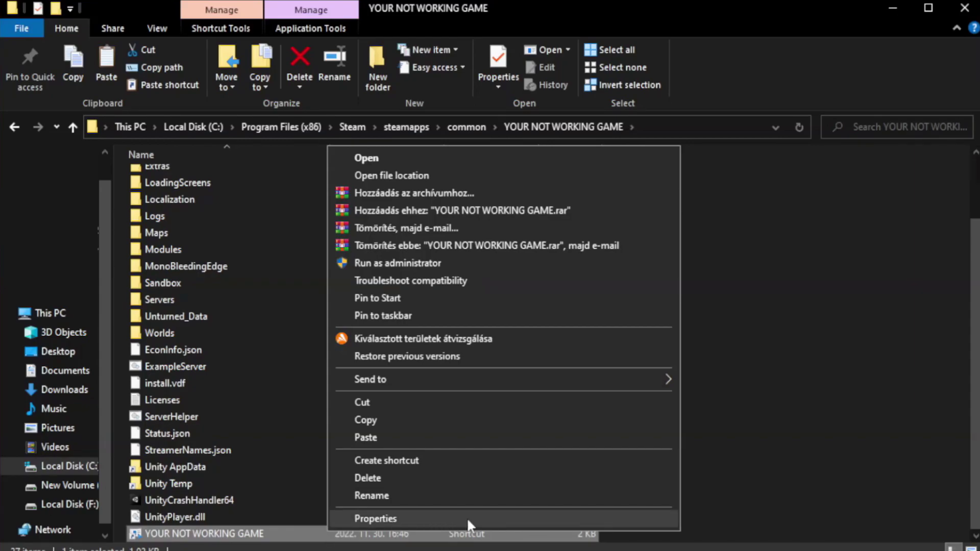
{"action": "left_click", "coordinate": [499, 518]}
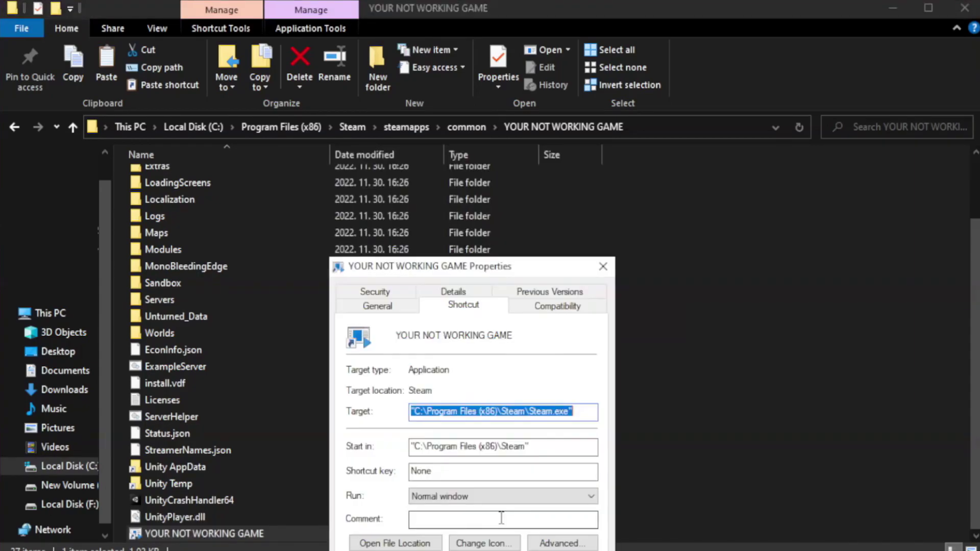
{"action": "left_click_drag", "start_coordinate": [493, 267], "coordinate": [492, 100]}
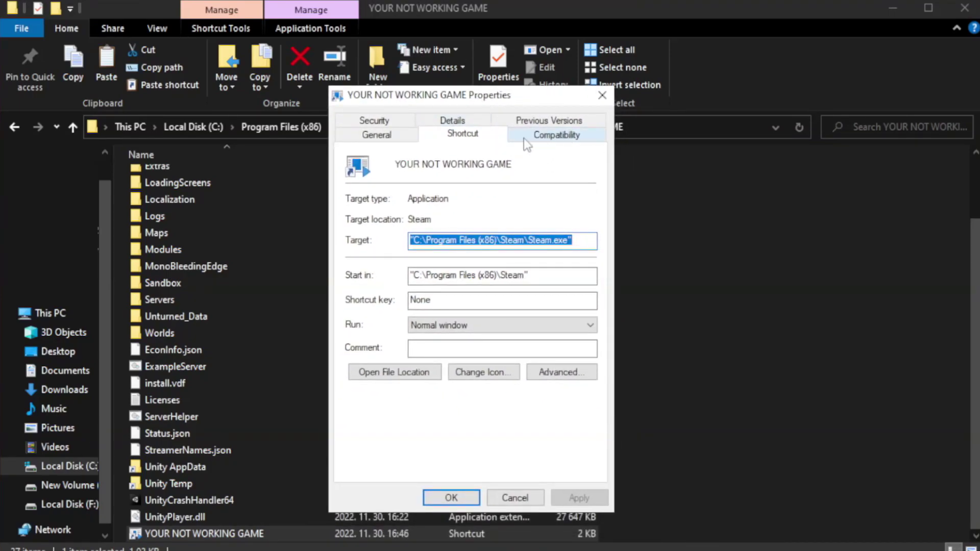
Step: Set the shortcut to Windows 8 compatibility mode, run as administrator, fullscreen optimizations disabled
{"action": "left_click", "coordinate": [551, 136]}
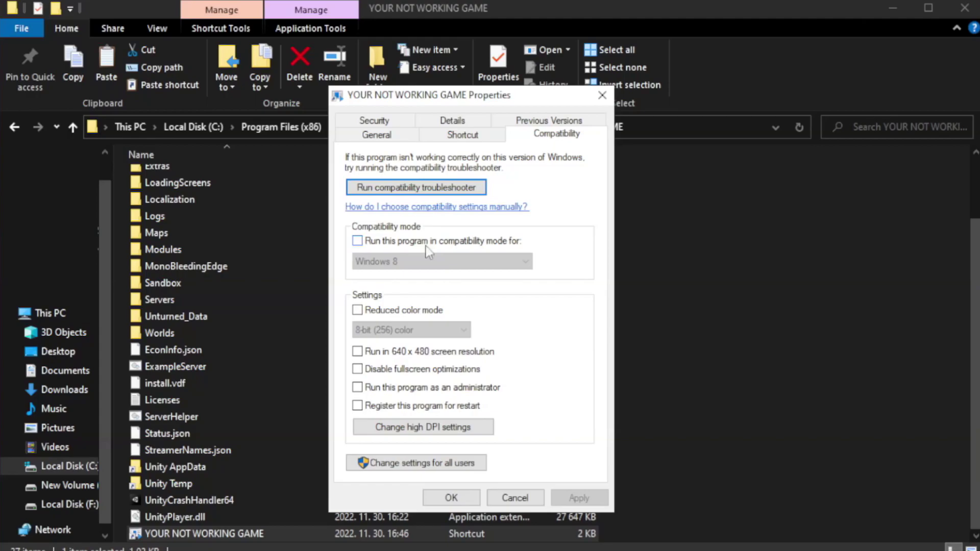
{"action": "left_click", "coordinate": [387, 240]}
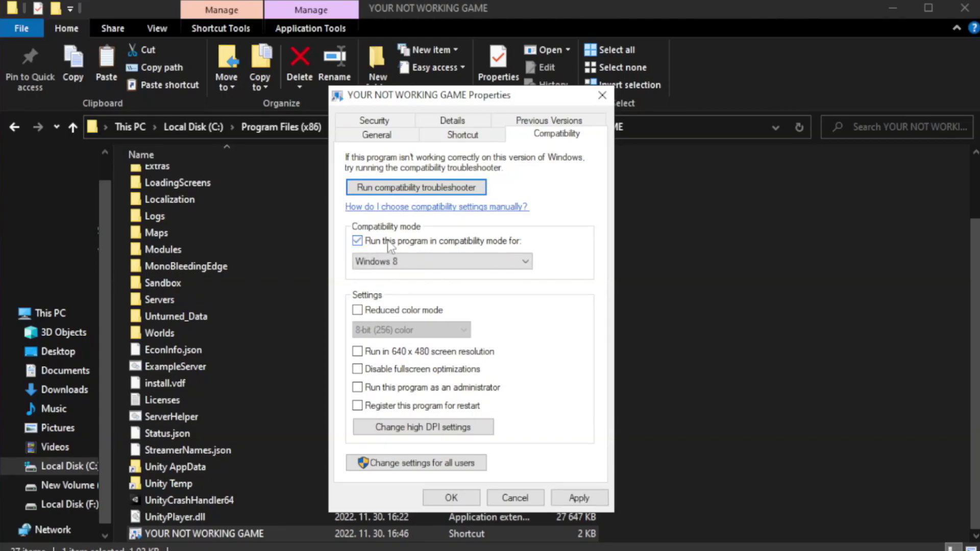
{"action": "left_click", "coordinate": [420, 260]}
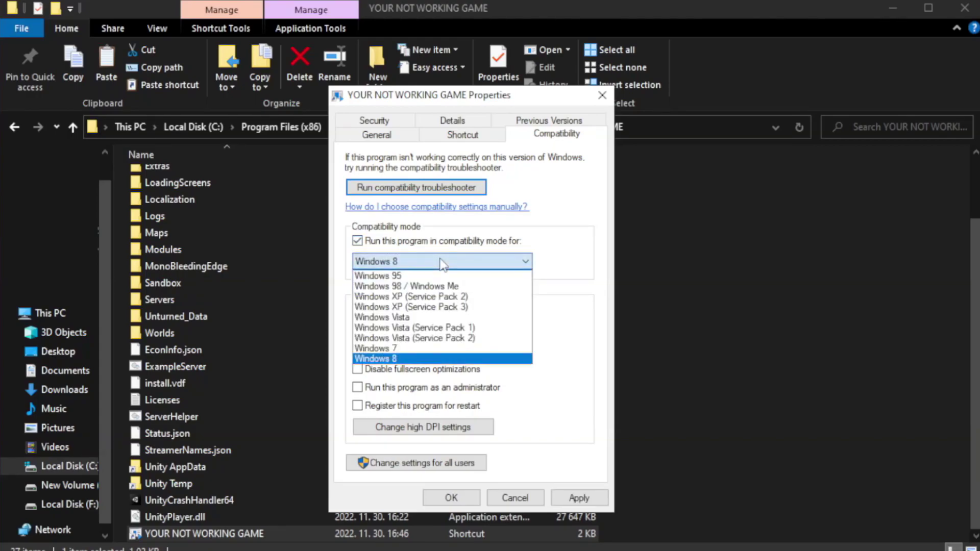
{"action": "left_click", "coordinate": [416, 359]}
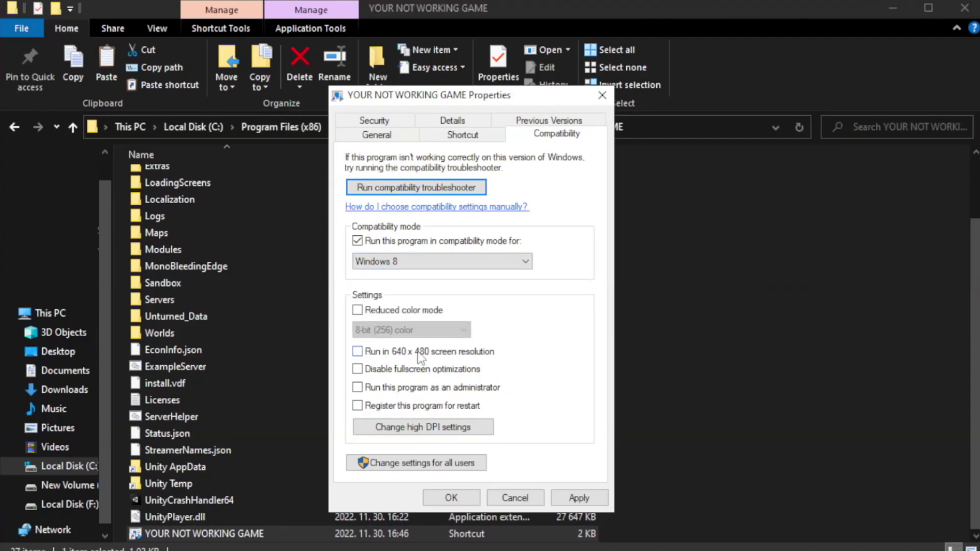
{"action": "left_click", "coordinate": [383, 375]}
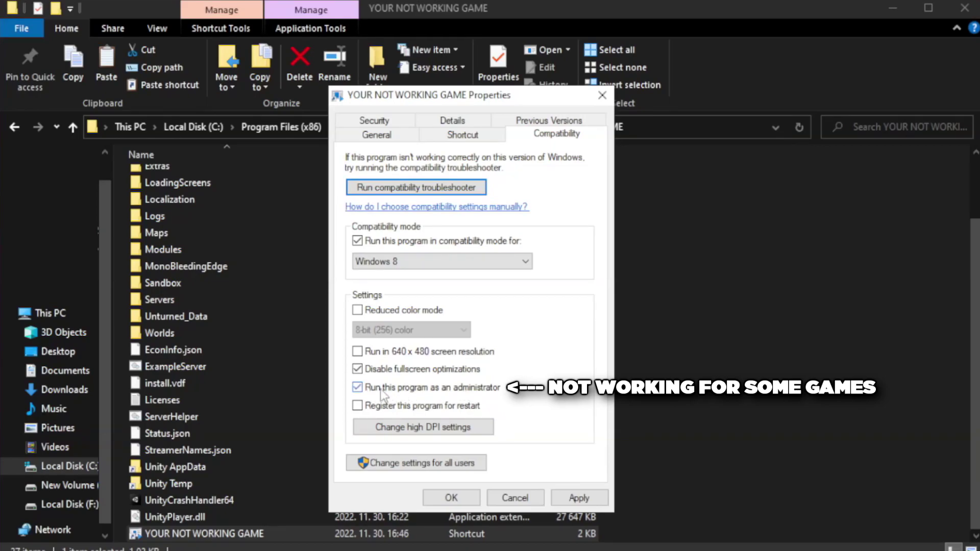
{"action": "left_click", "coordinate": [576, 503]}
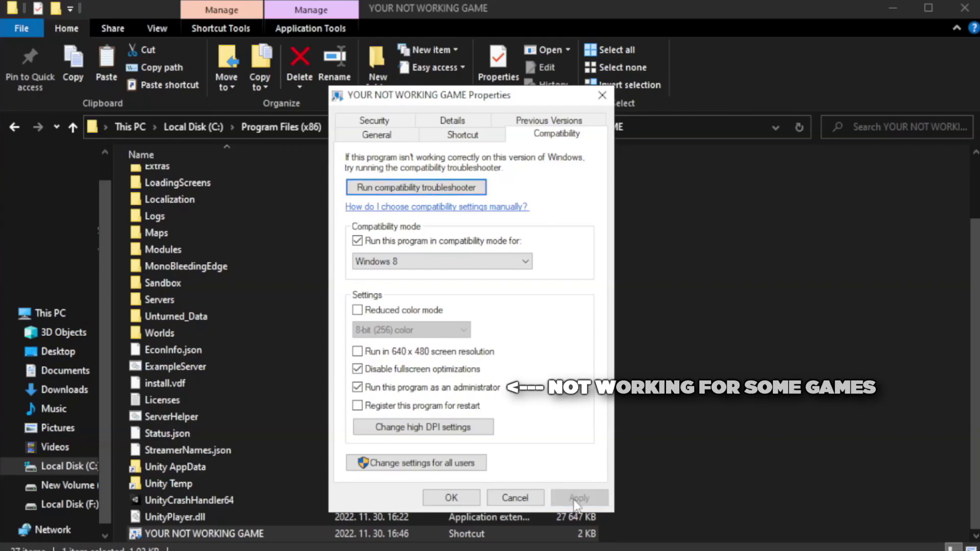
{"action": "left_click", "coordinate": [450, 498]}
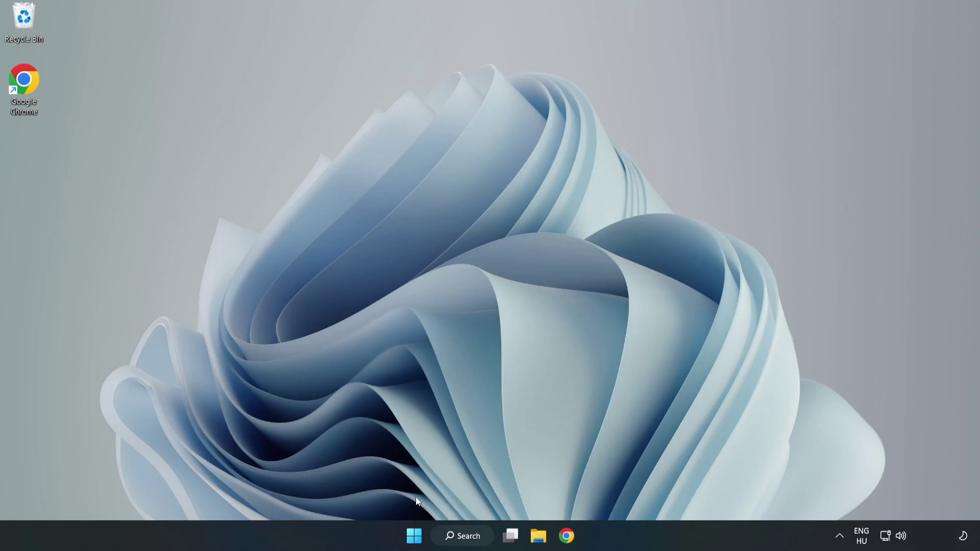
Step: Open Task Manager from the Start button menu and show its Startup apps list
{"action": "right_click", "coordinate": [415, 538]}
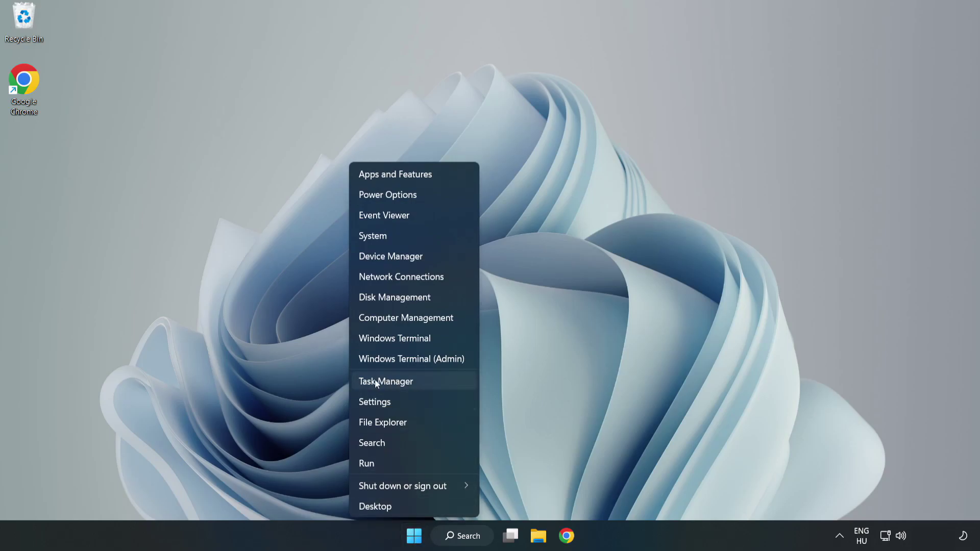
{"action": "left_click", "coordinate": [412, 383]}
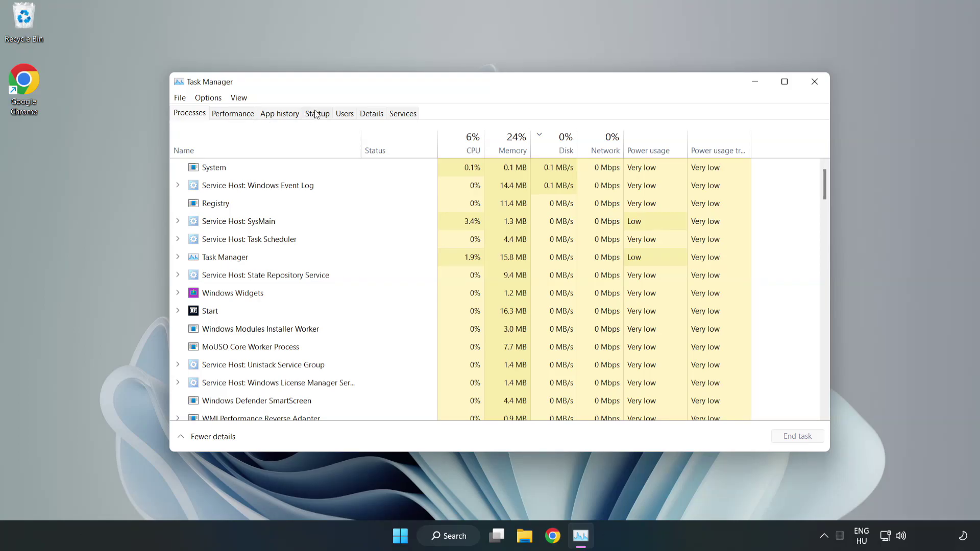
{"action": "left_click", "coordinate": [318, 114]}
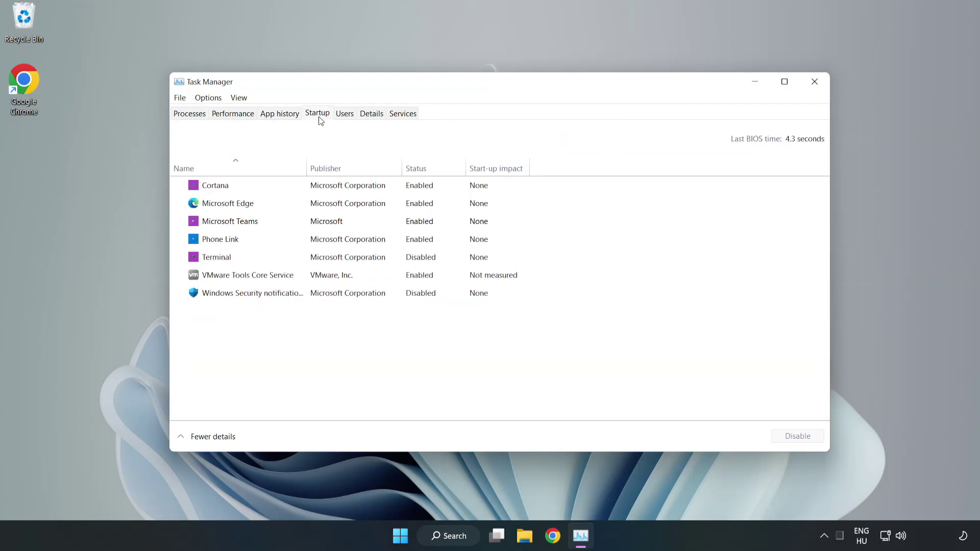
Step: Disable Cortana, Microsoft Edge, Microsoft Teams and Phone Link at startup, then close Task Manager
{"action": "left_click", "coordinate": [338, 193]}
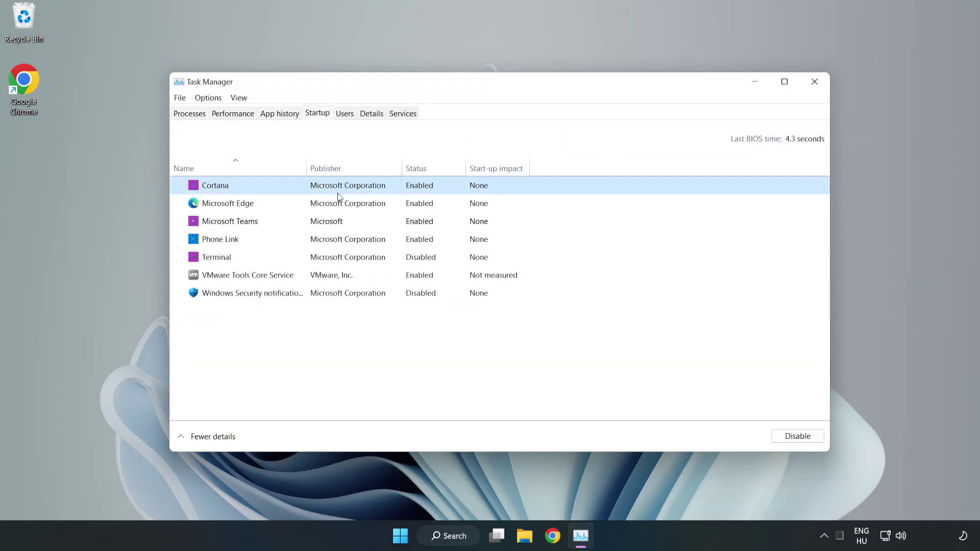
{"action": "left_click", "coordinate": [792, 435]}
{"action": "left_click", "coordinate": [423, 203]}
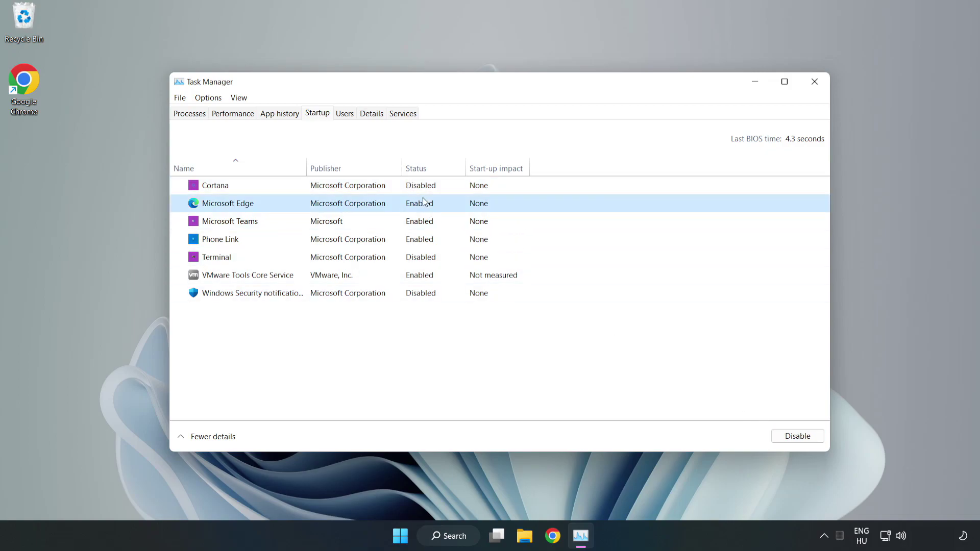
{"action": "left_click", "coordinate": [786, 435]}
{"action": "left_click", "coordinate": [341, 227]}
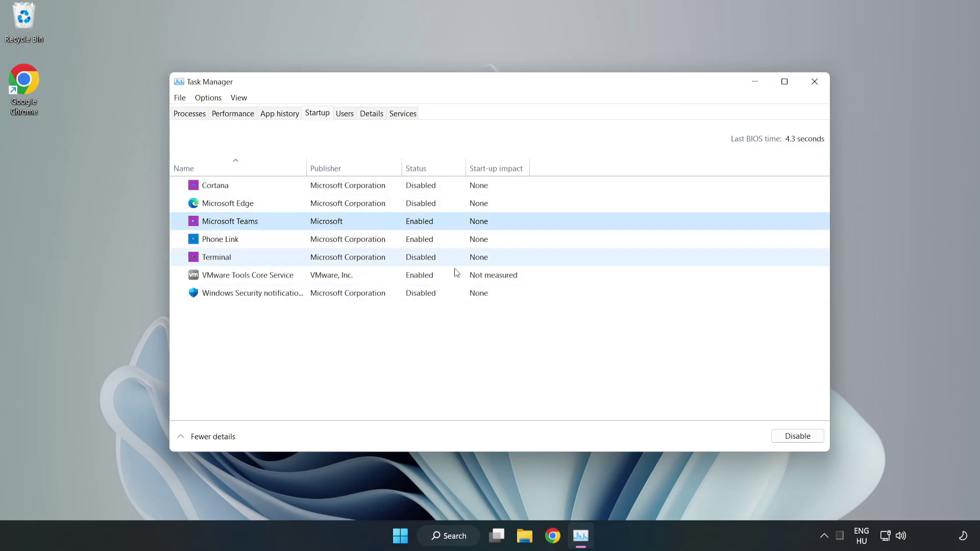
{"action": "left_click", "coordinate": [794, 436]}
{"action": "left_click", "coordinate": [328, 243]}
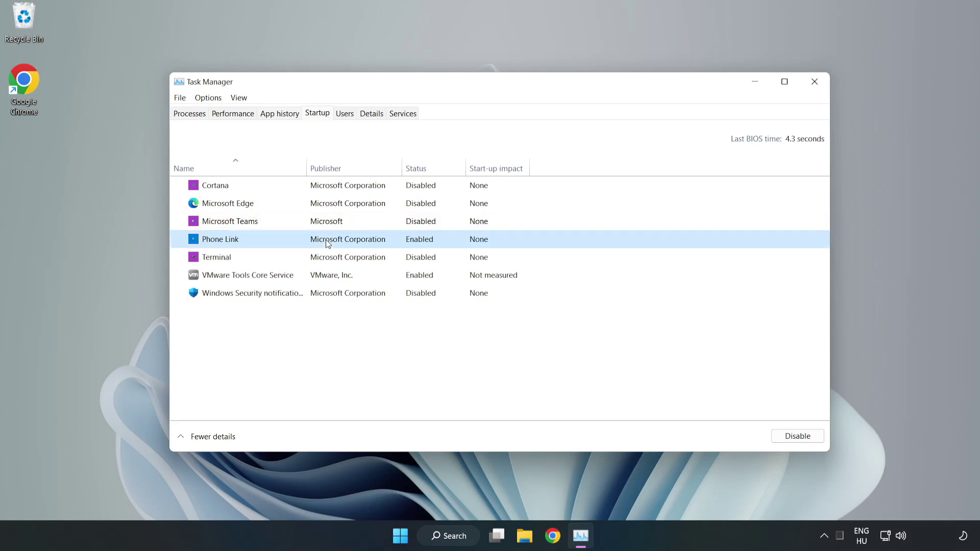
{"action": "left_click", "coordinate": [816, 438]}
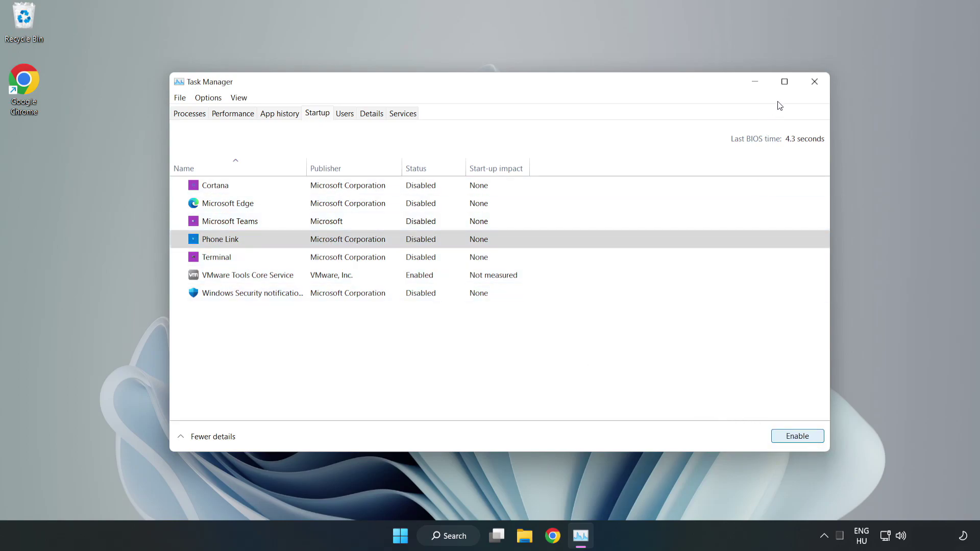
{"action": "left_click", "coordinate": [814, 83]}
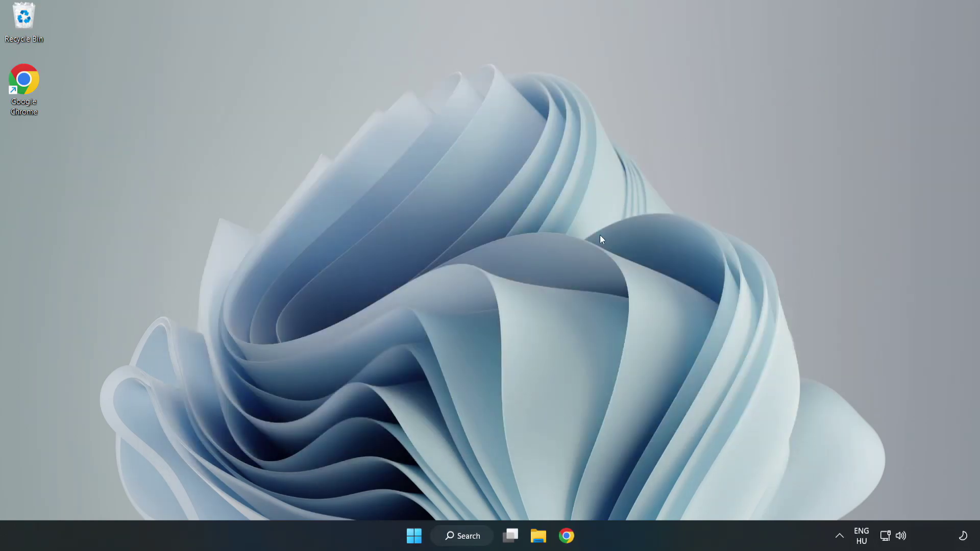
Step: Download the DirectX End-User Runtime Web Installer in Chrome and run dxwebsetup.exe
{"action": "left_click", "coordinate": [565, 544]}
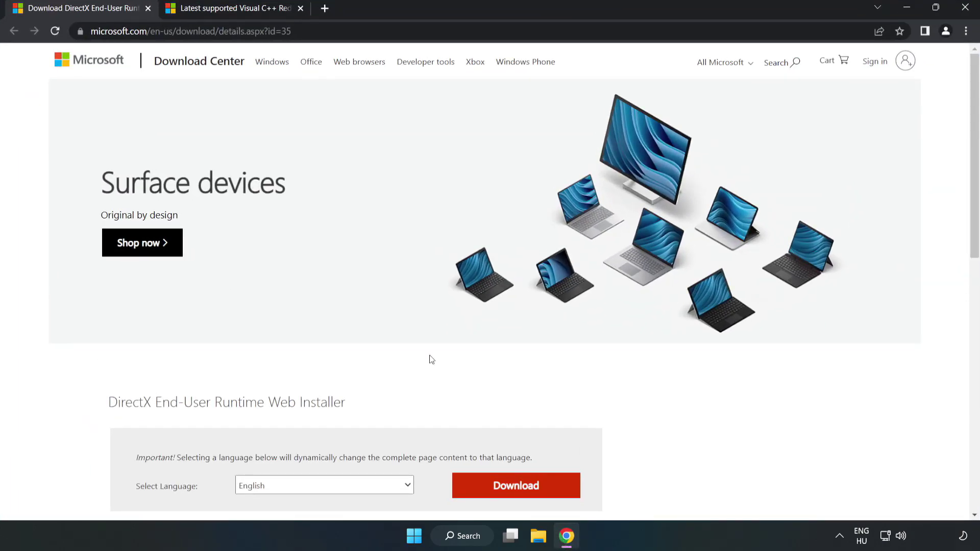
{"action": "left_click", "coordinate": [314, 31]}
{"action": "key", "text": "End"}
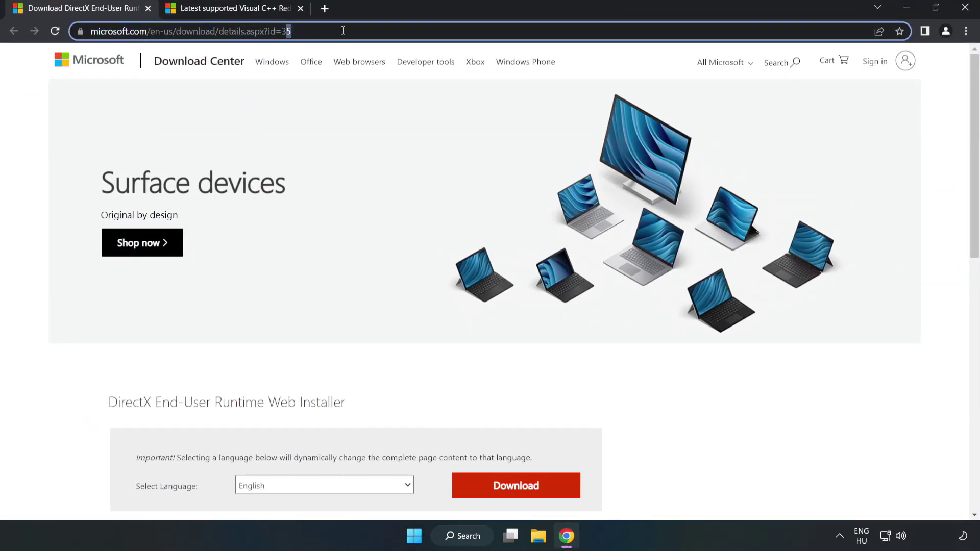
{"action": "left_click", "coordinate": [41, 117]}
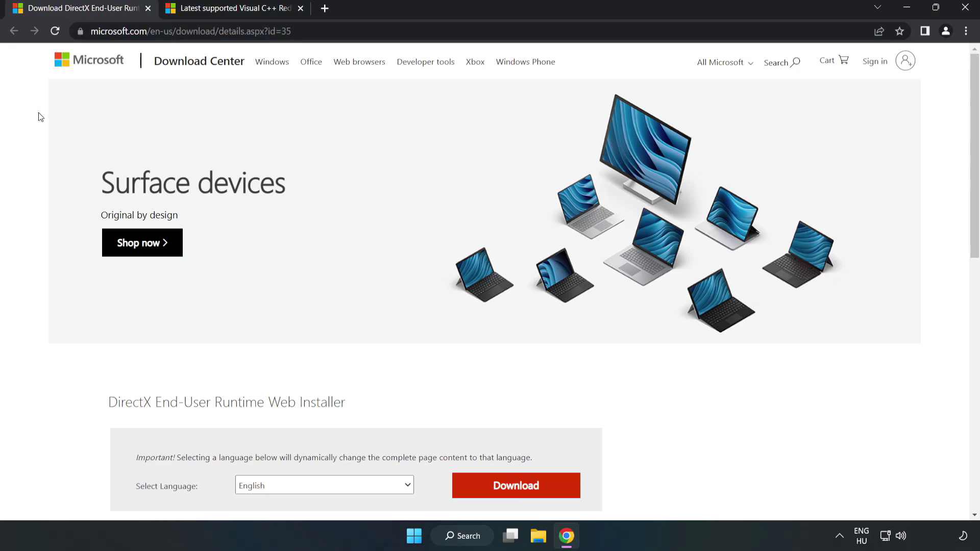
{"action": "scroll", "coordinate": [41, 117], "scroll_direction": "down", "scroll_amount": 3}
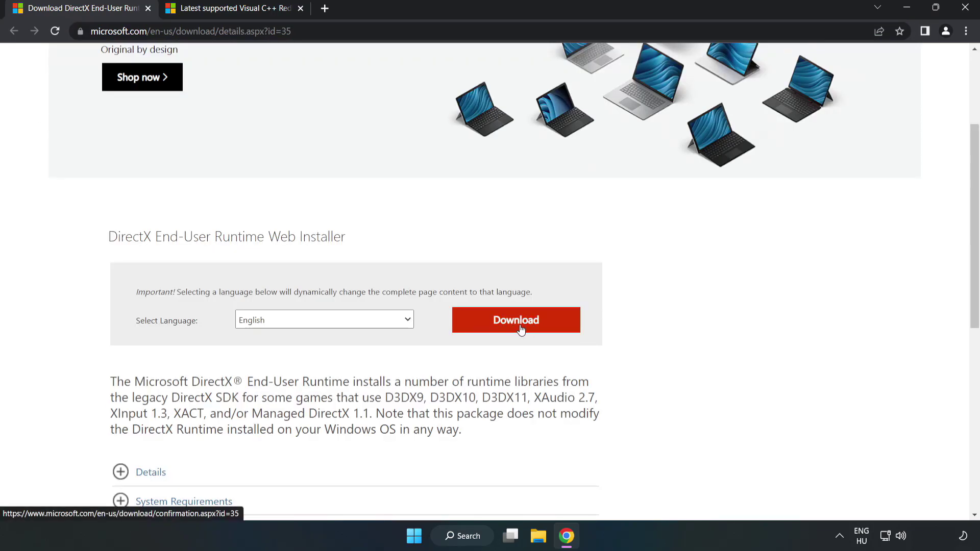
{"action": "left_click", "coordinate": [521, 329]}
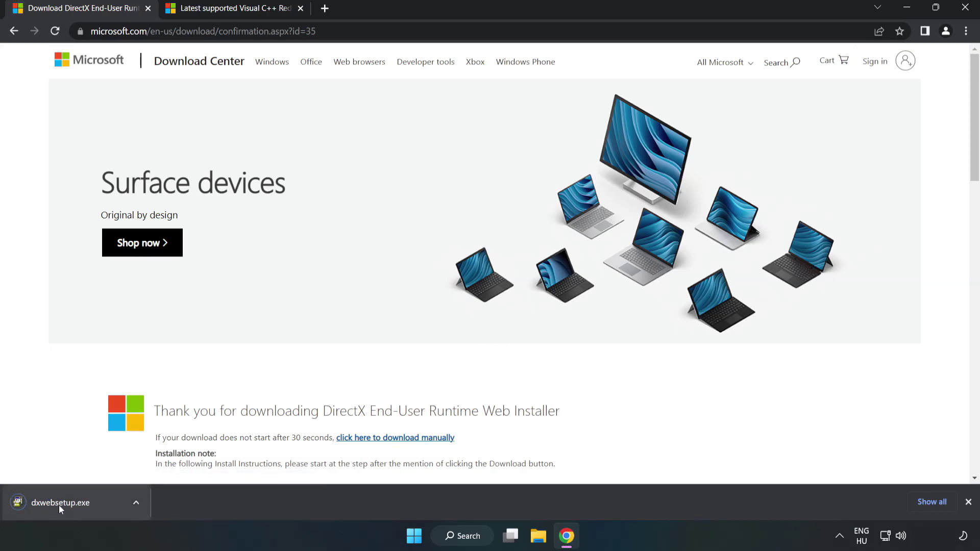
{"action": "left_click", "coordinate": [72, 503]}
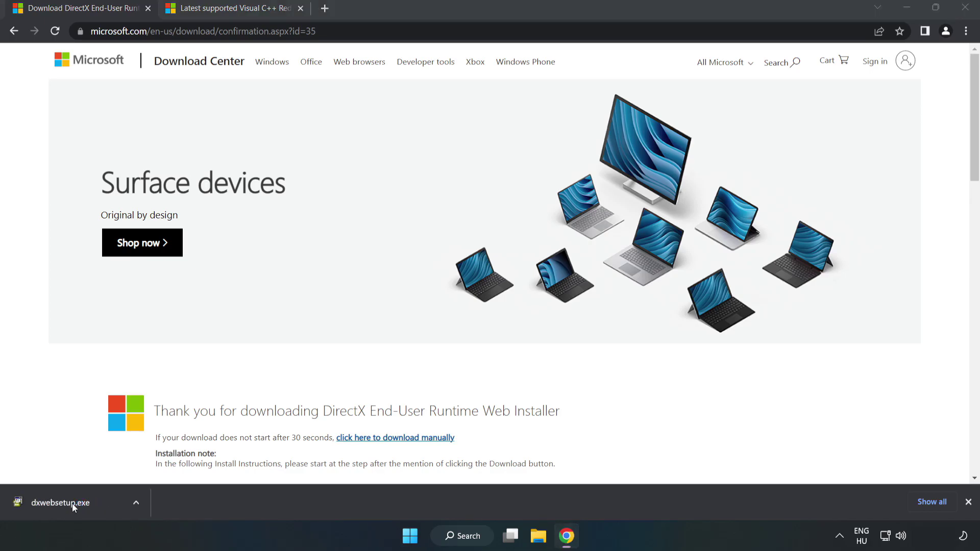
Step: Run DirectX setup with the license accepted and the Bing Bar unchecked, then finish the wizard
{"action": "left_click_drag", "start_coordinate": [223, 79], "coordinate": [477, 165]}
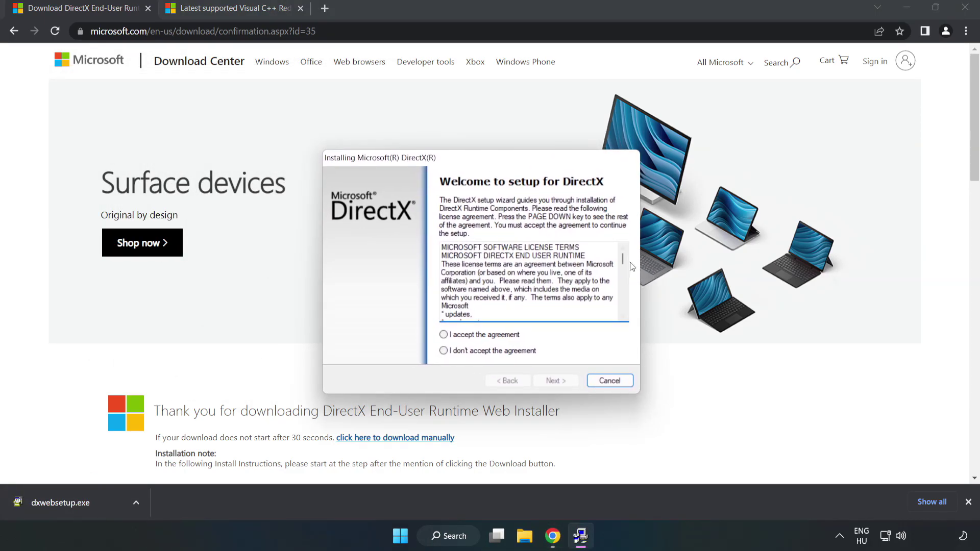
{"action": "left_click_drag", "start_coordinate": [623, 259], "coordinate": [616, 315]}
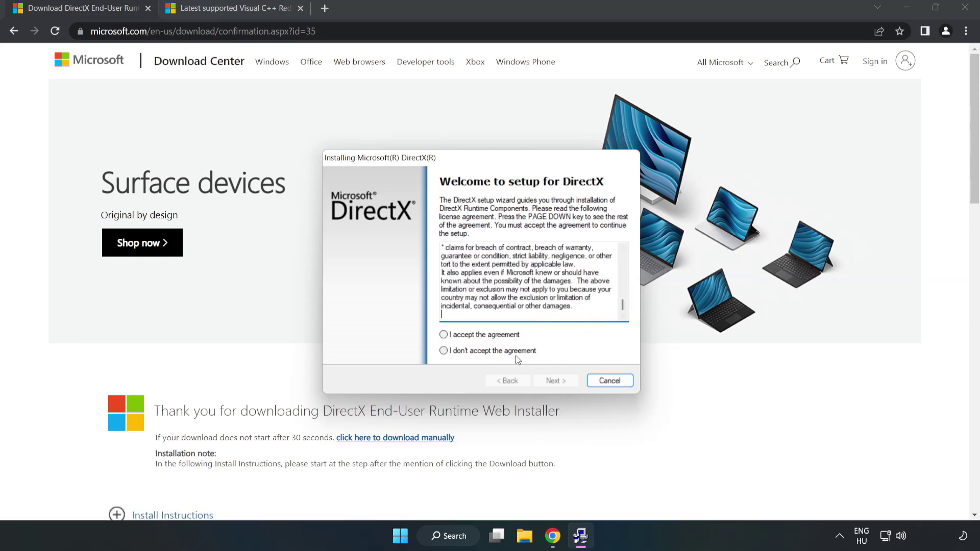
{"action": "left_click", "coordinate": [452, 336]}
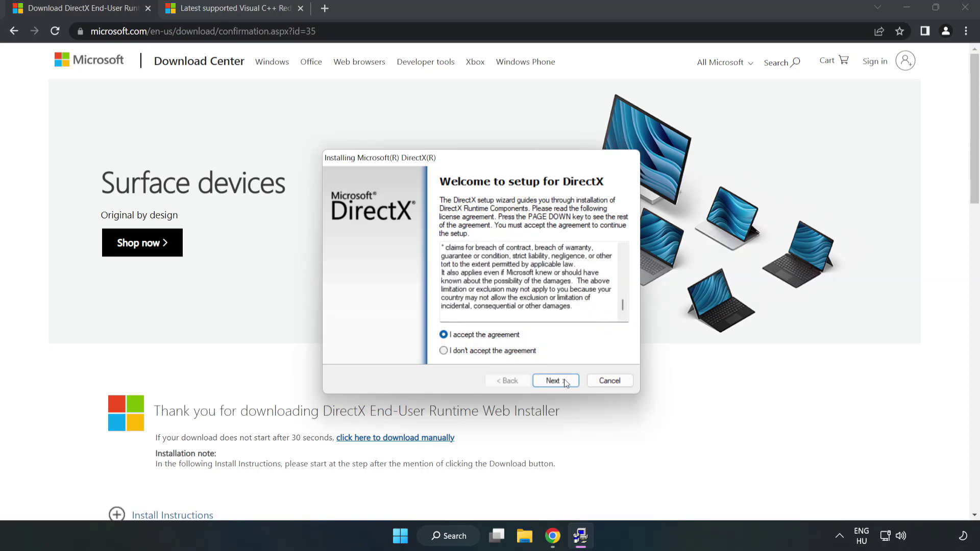
{"action": "left_click", "coordinate": [559, 383]}
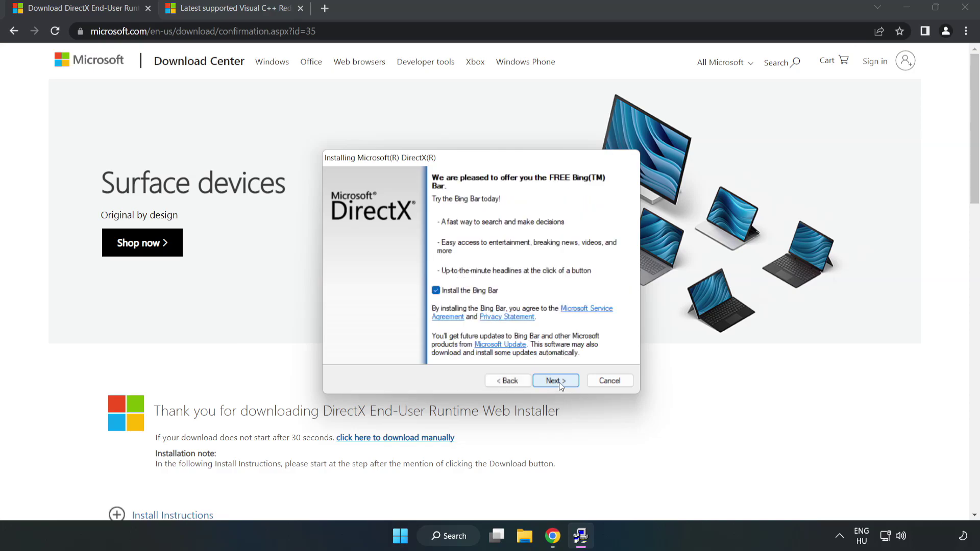
{"action": "left_click", "coordinate": [436, 291]}
{"action": "left_click", "coordinate": [564, 382]}
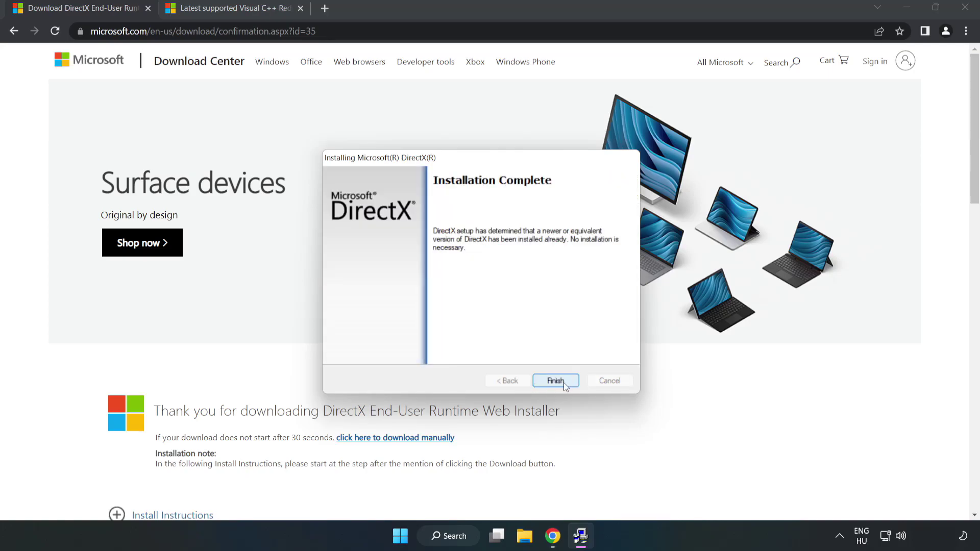
{"action": "left_click", "coordinate": [556, 381]}
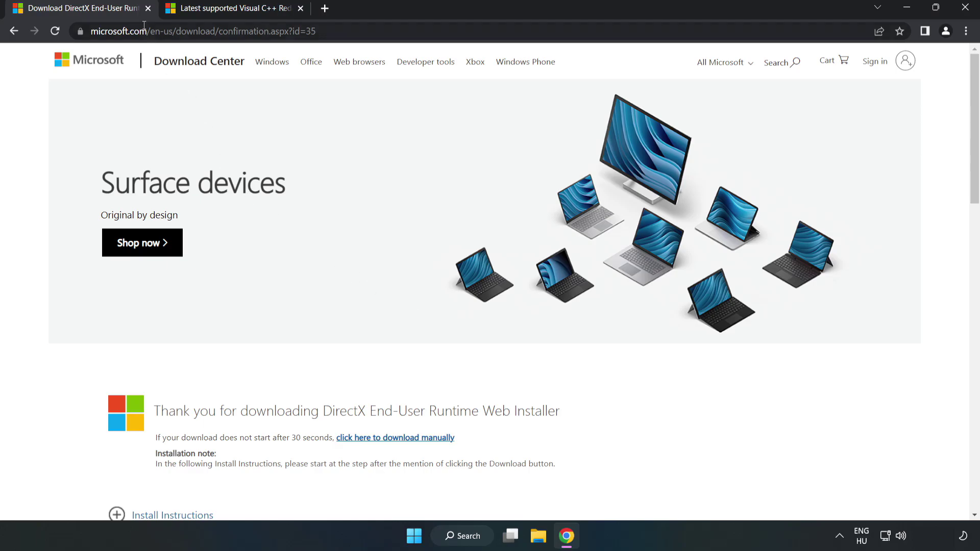
Step: Close the DirectX tab and scroll to the Visual Studio 2015–2022 redistributable table
{"action": "left_click", "coordinate": [147, 8]}
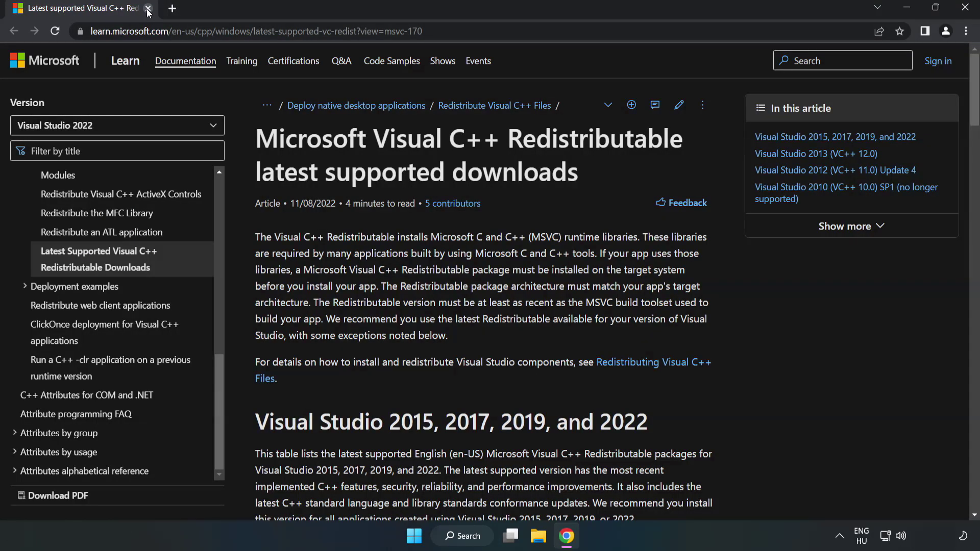
{"action": "left_click", "coordinate": [475, 31]}
{"action": "left_click", "coordinate": [475, 31]}
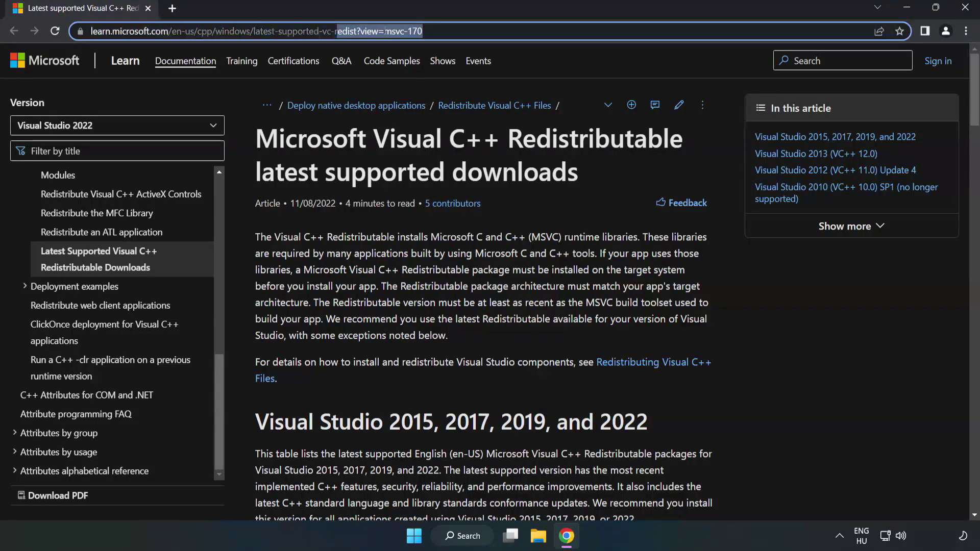
{"action": "left_click", "coordinate": [391, 183]}
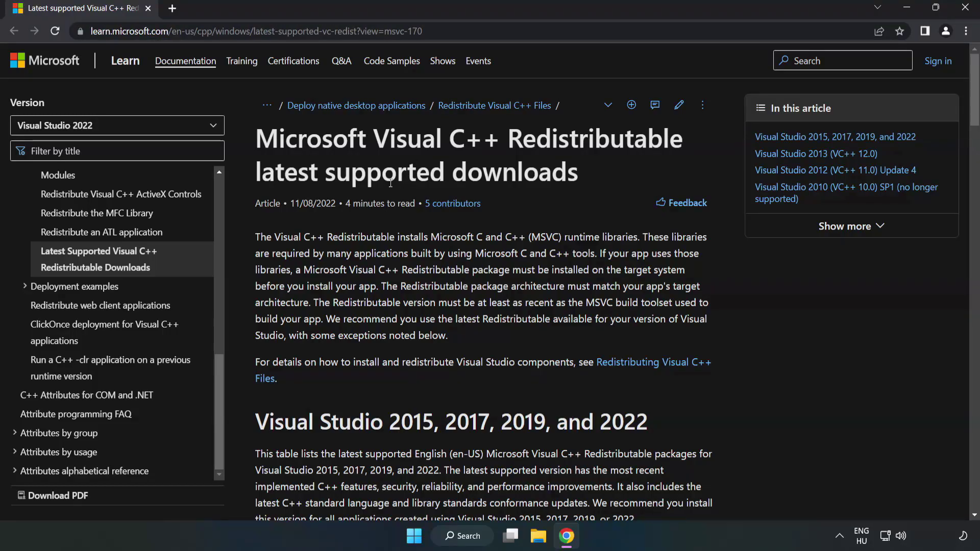
{"action": "scroll", "coordinate": [391, 183], "scroll_direction": "down", "scroll_amount": 3}
{"action": "scroll", "coordinate": [391, 186], "scroll_direction": "down", "scroll_amount": 3}
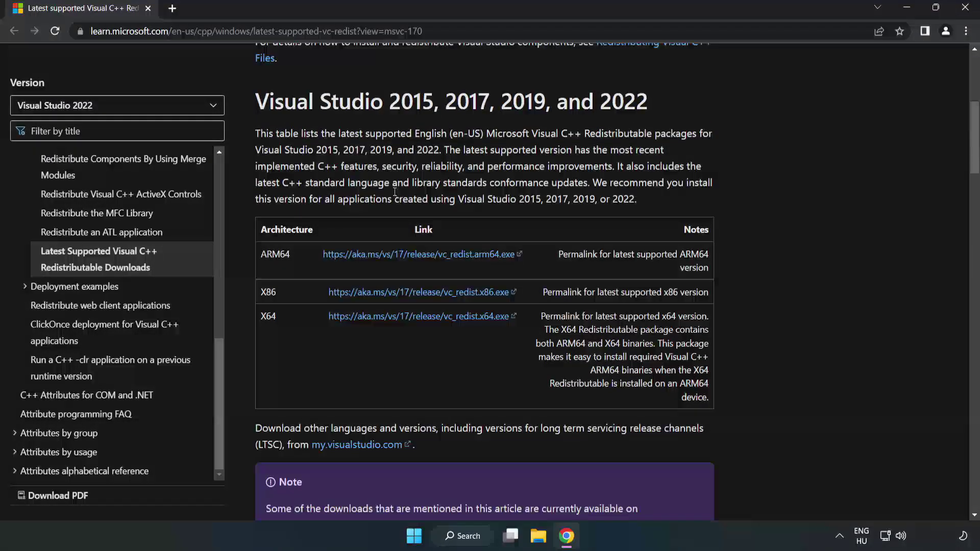
{"action": "scroll", "coordinate": [387, 199], "scroll_direction": "up", "scroll_amount": 1}
{"action": "left_click_drag", "start_coordinate": [254, 103], "coordinate": [647, 110]}
{"action": "left_click", "coordinate": [621, 125]}
Step: Download the ARM64, x86 and x64 redistributable installers and launch the ARM64 one
{"action": "left_click", "coordinate": [395, 257]}
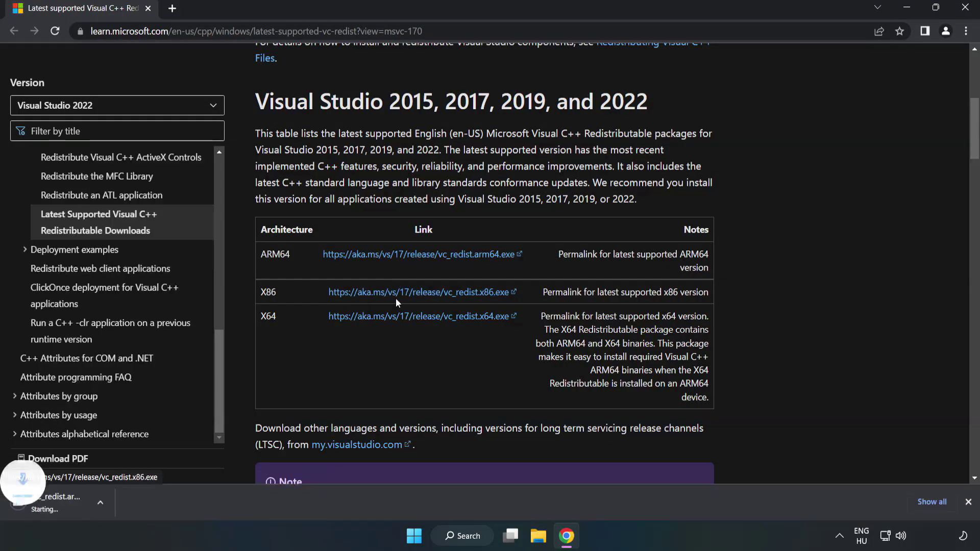
{"action": "left_click", "coordinate": [400, 295]}
{"action": "left_click", "coordinate": [410, 316]}
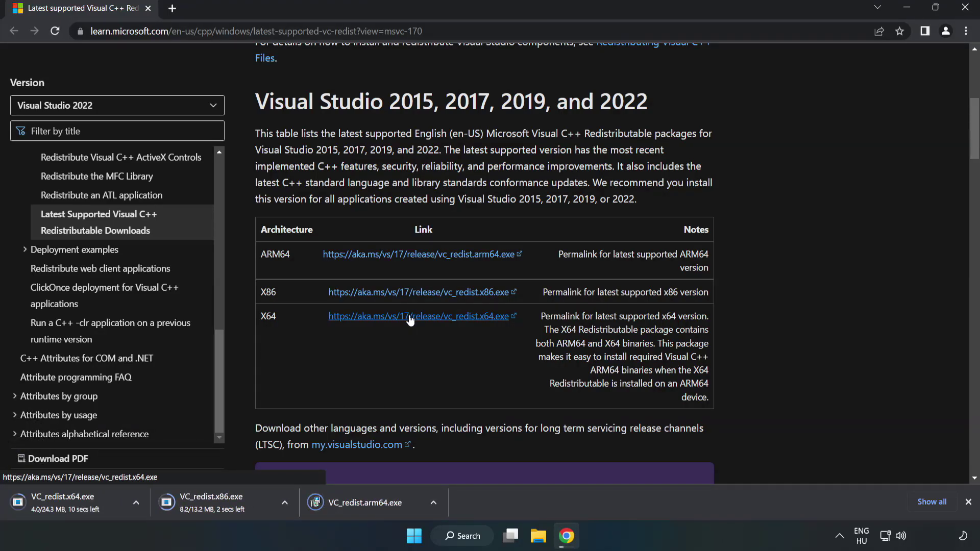
{"action": "left_click", "coordinate": [373, 503]}
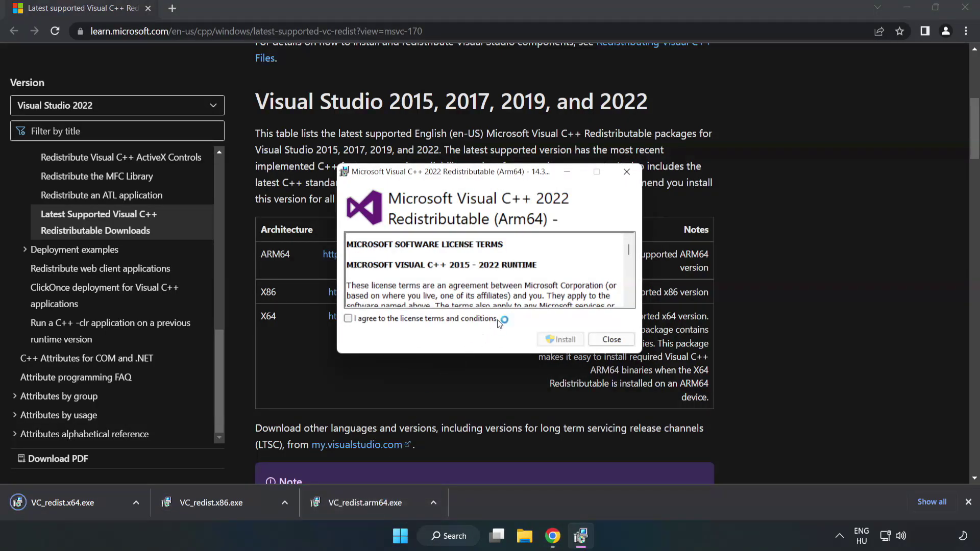
Step: Try installing the ARM64 redistributable, then dismiss it after it fails as unsupported
{"action": "left_click_drag", "start_coordinate": [628, 248], "coordinate": [630, 301]}
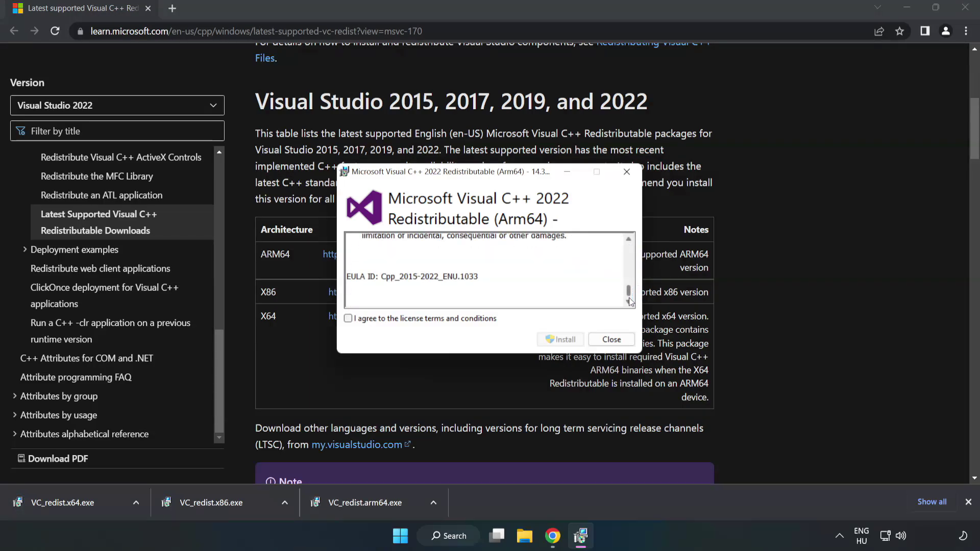
{"action": "left_click", "coordinate": [348, 319]}
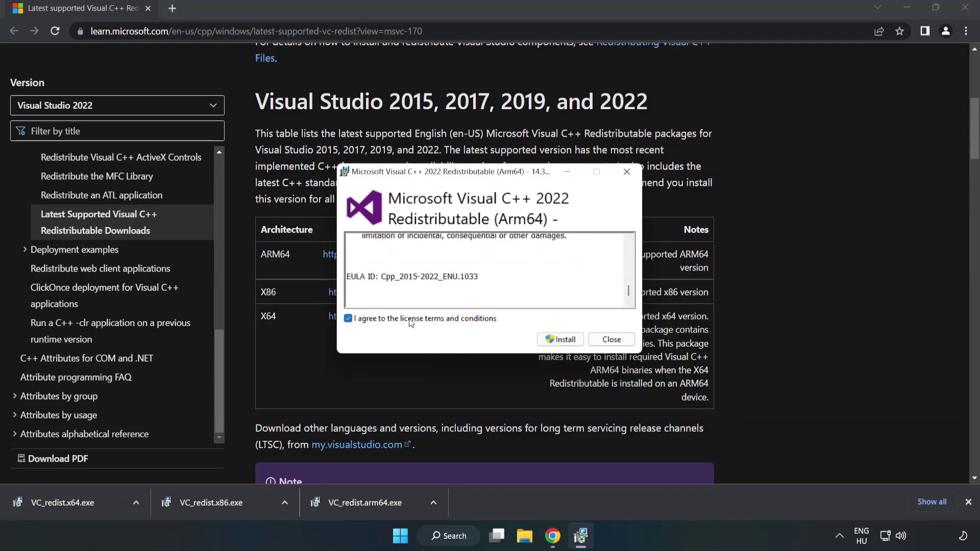
{"action": "left_click", "coordinate": [561, 340]}
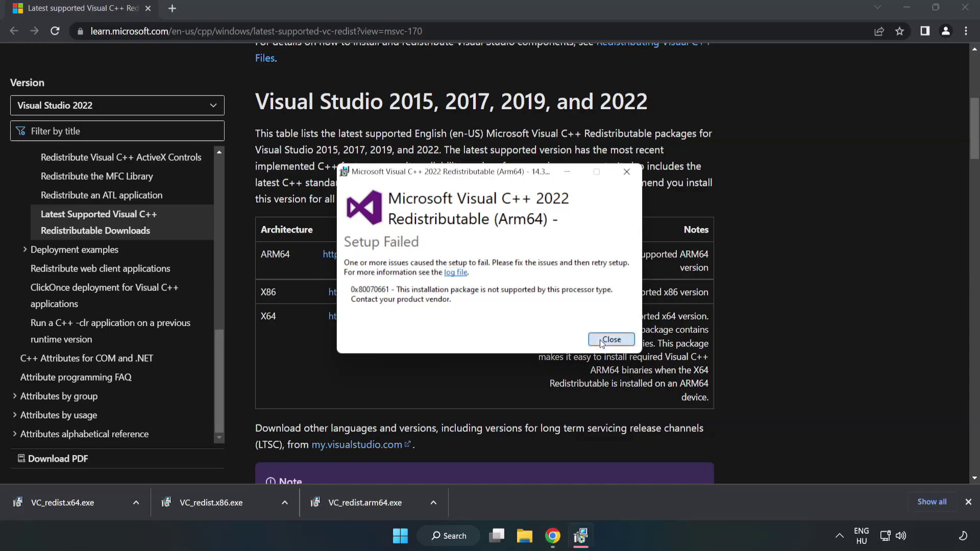
{"action": "left_click", "coordinate": [611, 339]}
Step: Install the x86 Visual C++ redistributable from VC_redist.x86.exe, agreeing to its license
{"action": "left_click", "coordinate": [217, 503]}
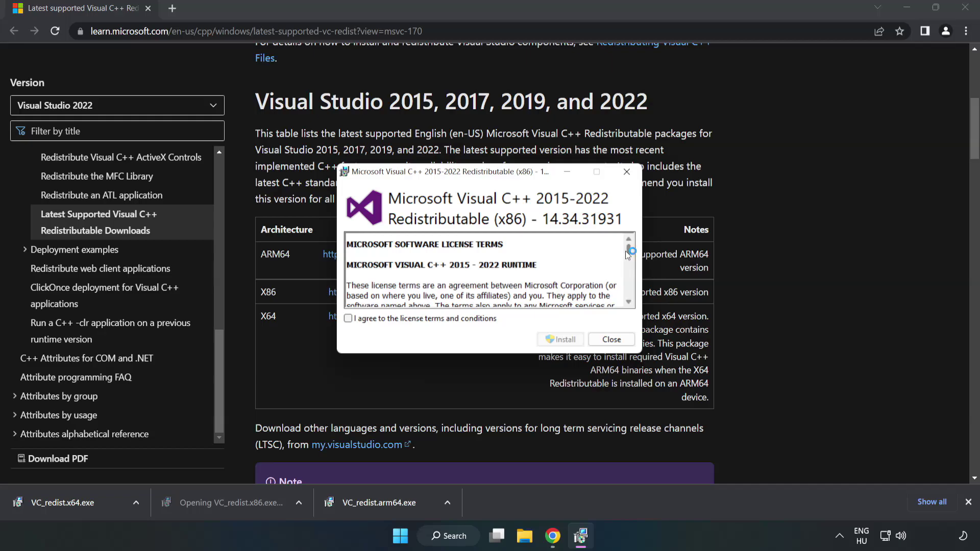
{"action": "left_click_drag", "start_coordinate": [628, 250], "coordinate": [628, 304]}
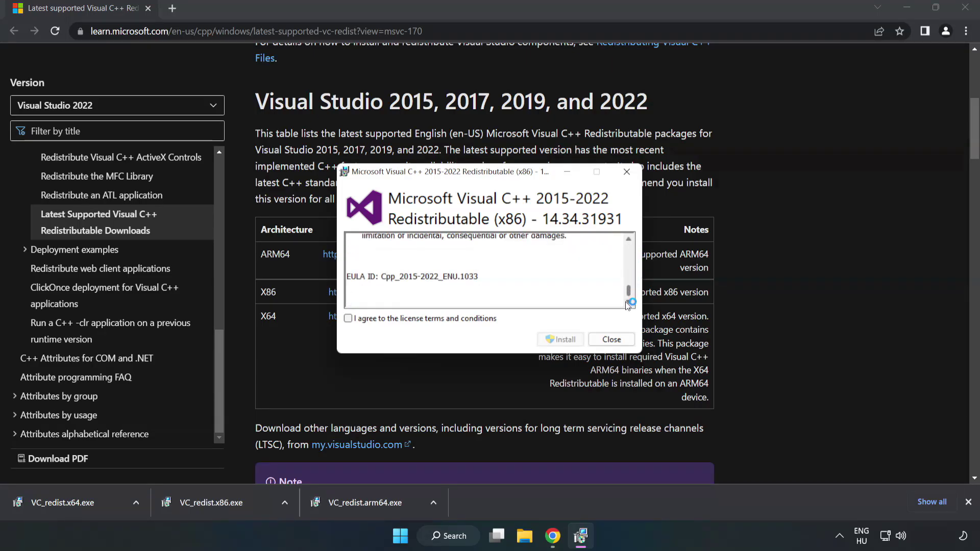
{"action": "left_click", "coordinate": [348, 318]}
{"action": "left_click", "coordinate": [555, 341]}
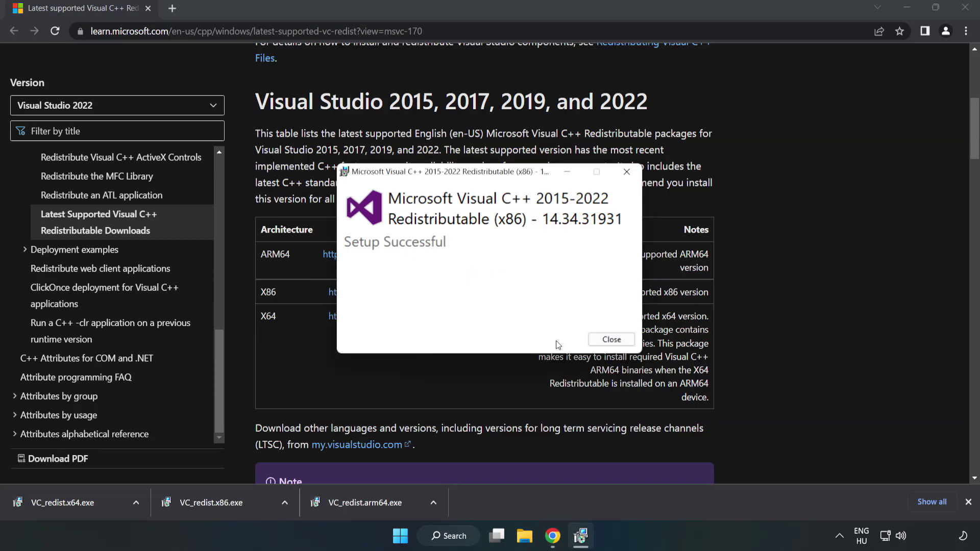
{"action": "left_click", "coordinate": [611, 340]}
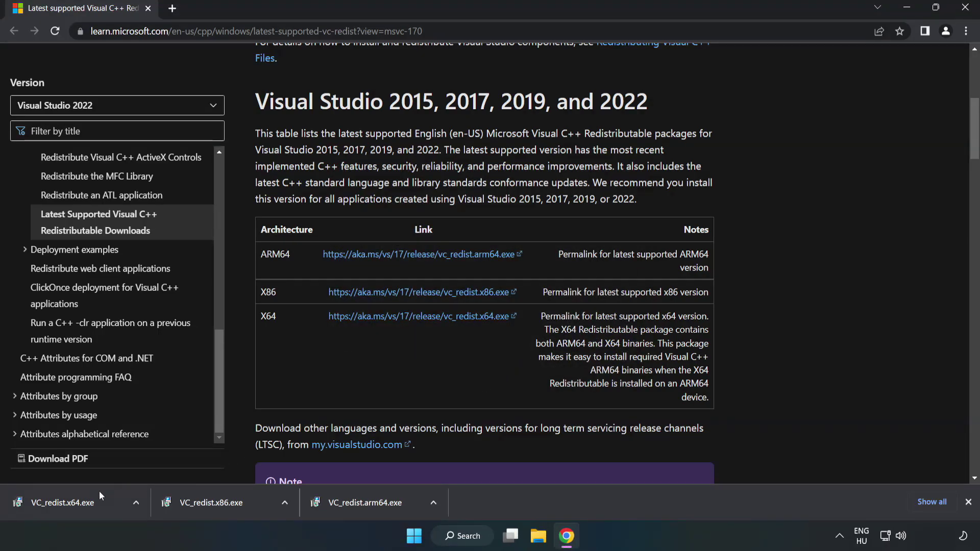
Step: Install the x64 Visual C++ 2015-2022 redistributable 14.34.31931 from VC_redist.x64.exe
{"action": "left_click", "coordinate": [53, 499]}
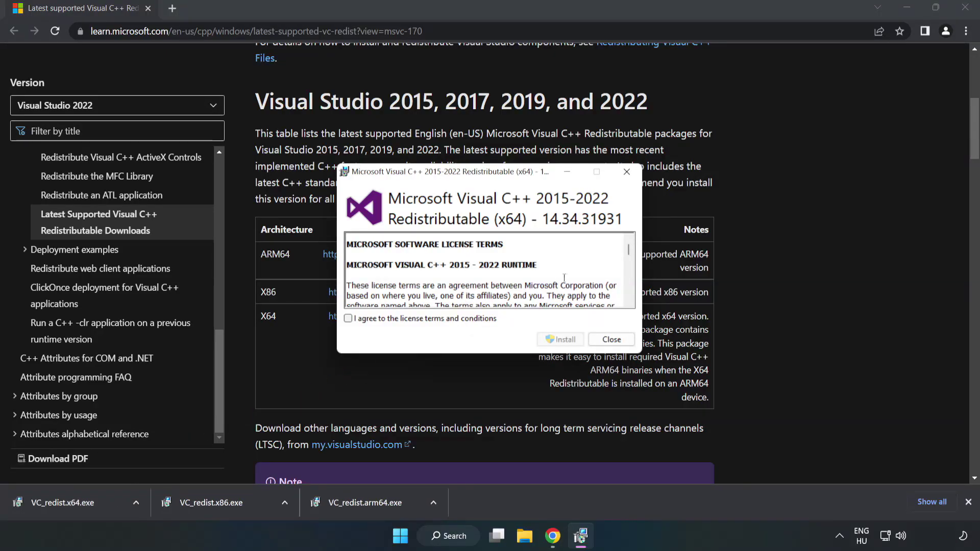
{"action": "left_click_drag", "start_coordinate": [628, 252], "coordinate": [629, 298]}
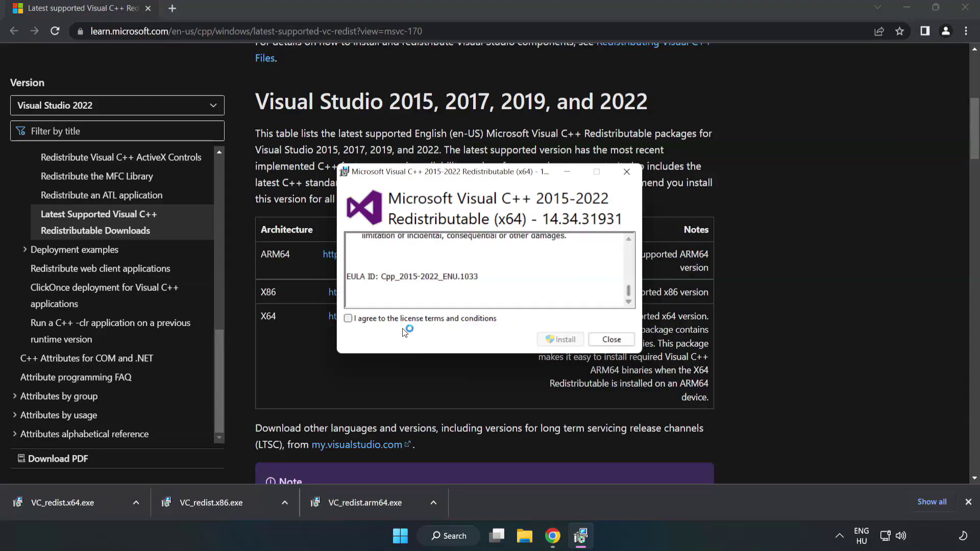
{"action": "left_click", "coordinate": [348, 318]}
{"action": "left_click", "coordinate": [557, 339]}
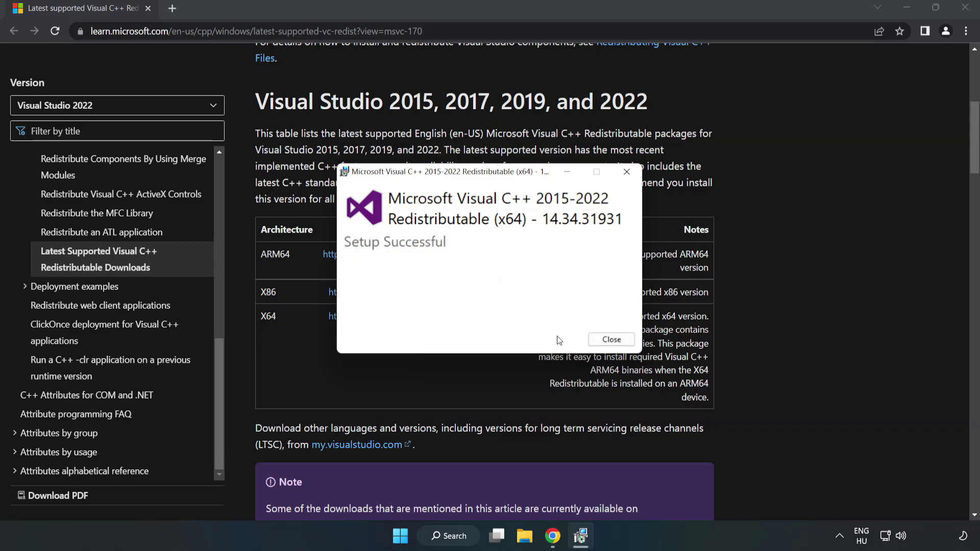
{"action": "left_click", "coordinate": [611, 339]}
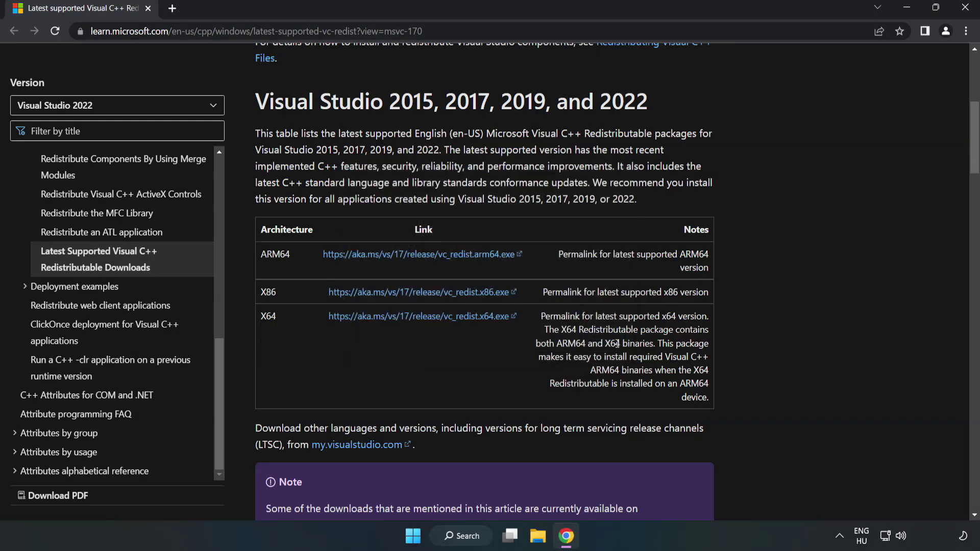
Step: Close Chrome and search 'cmd' to bring up Command Prompt's launch options
{"action": "left_click", "coordinate": [966, 11]}
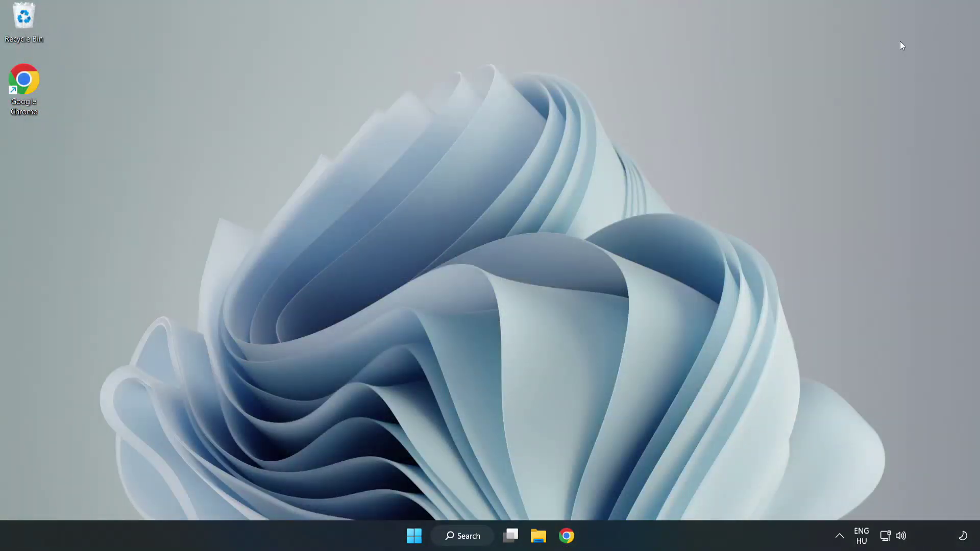
{"action": "left_click", "coordinate": [474, 537]}
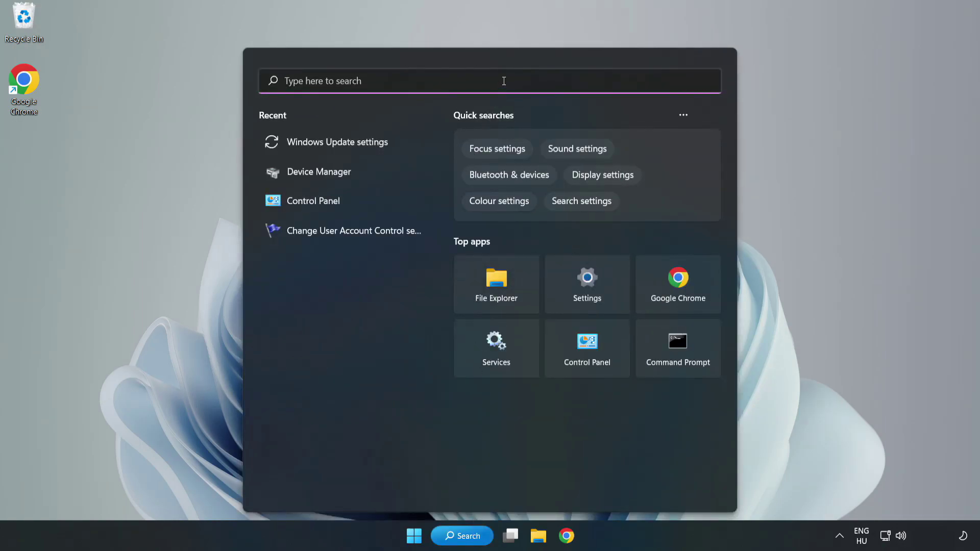
{"action": "type", "text": "cmd"}
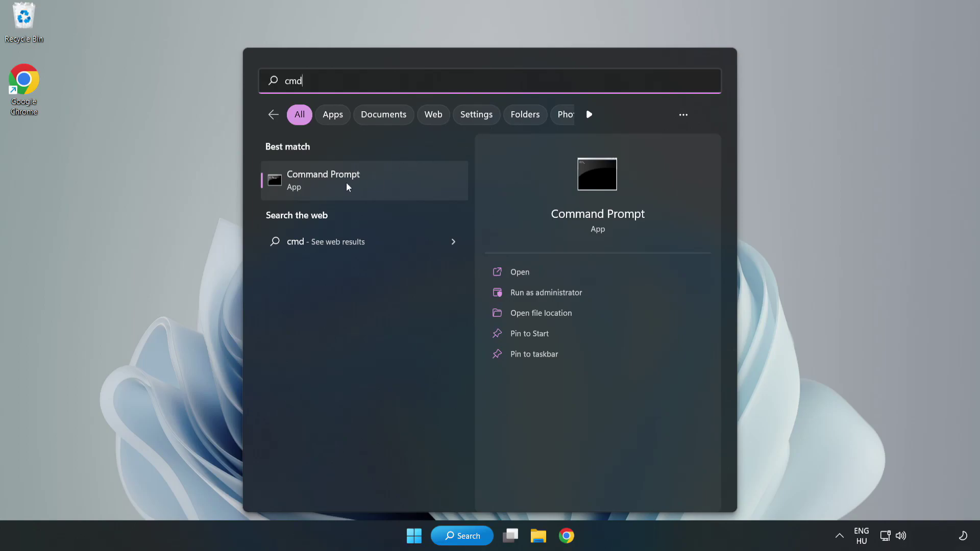
{"action": "right_click", "coordinate": [384, 185]}
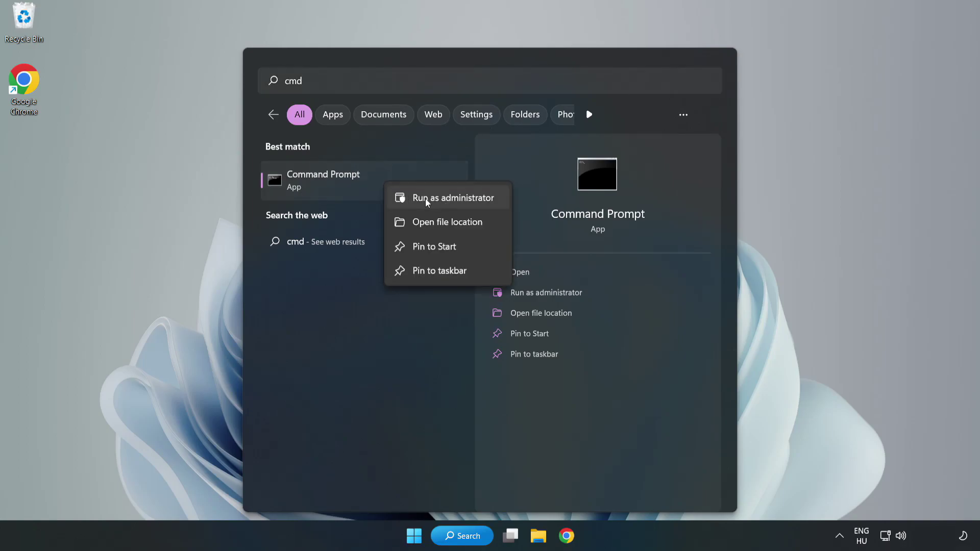
Step: Run sfc /scannow in an administrator Command Prompt, then close it after no violations are found
{"action": "left_click", "coordinate": [423, 199]}
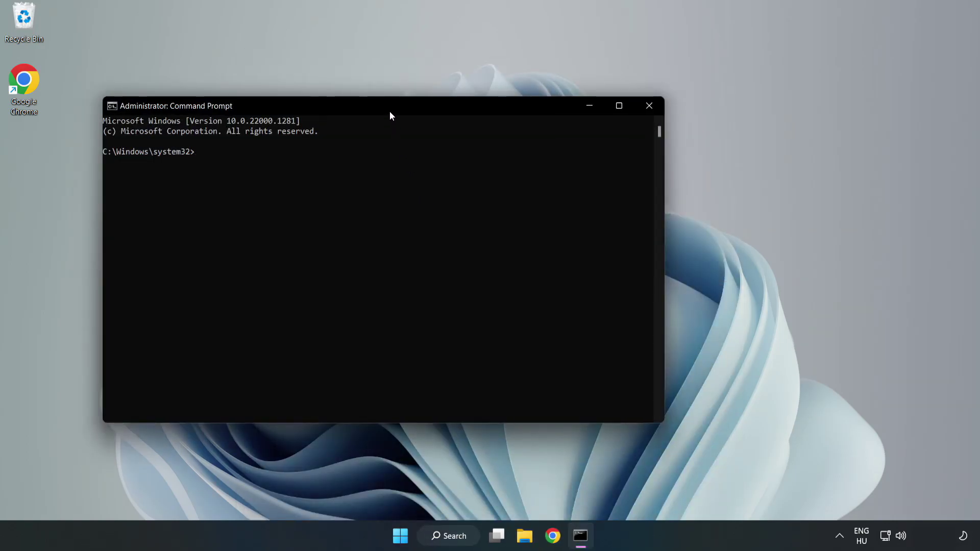
{"action": "left_click_drag", "start_coordinate": [390, 112], "coordinate": [499, 111]}
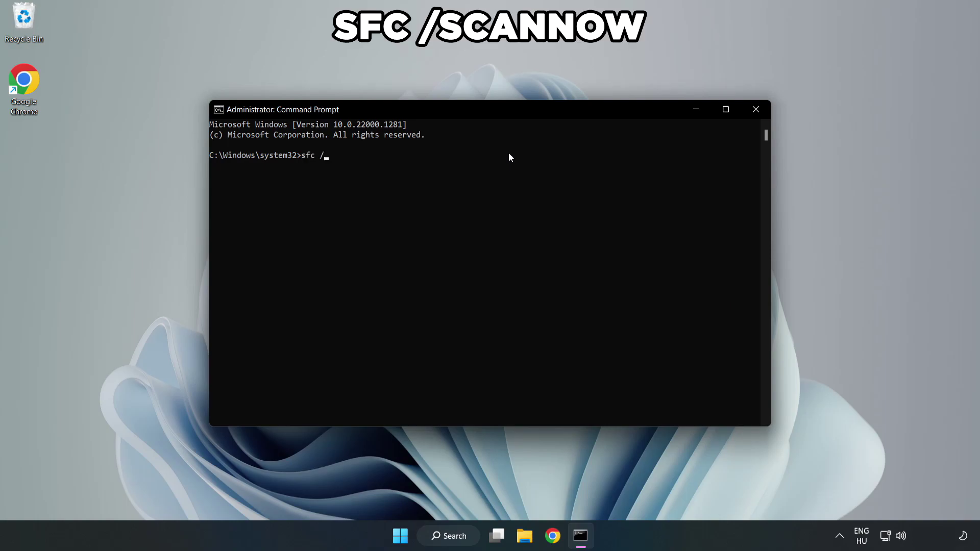
{"action": "type", "text": "sfc /scannow"}
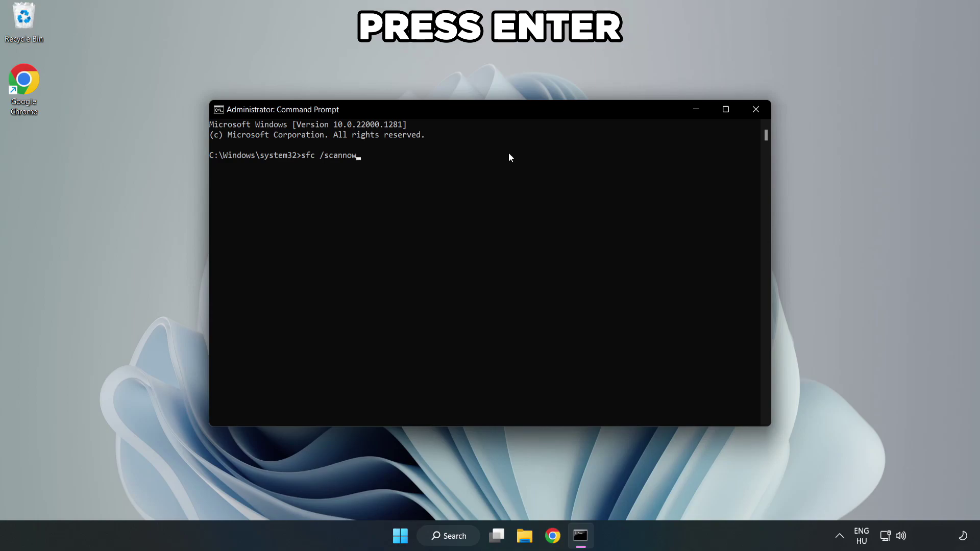
{"action": "key", "text": "Return"}
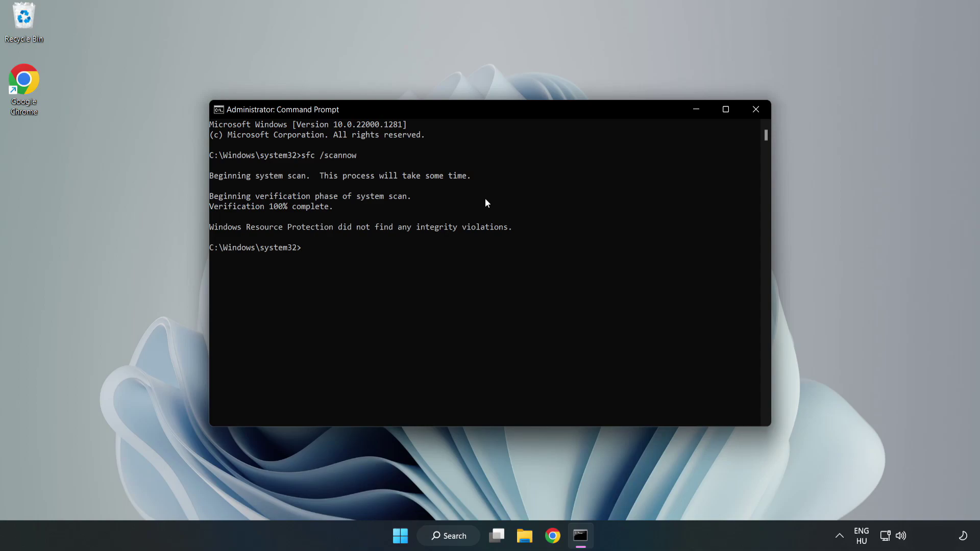
{"action": "left_click", "coordinate": [754, 113]}
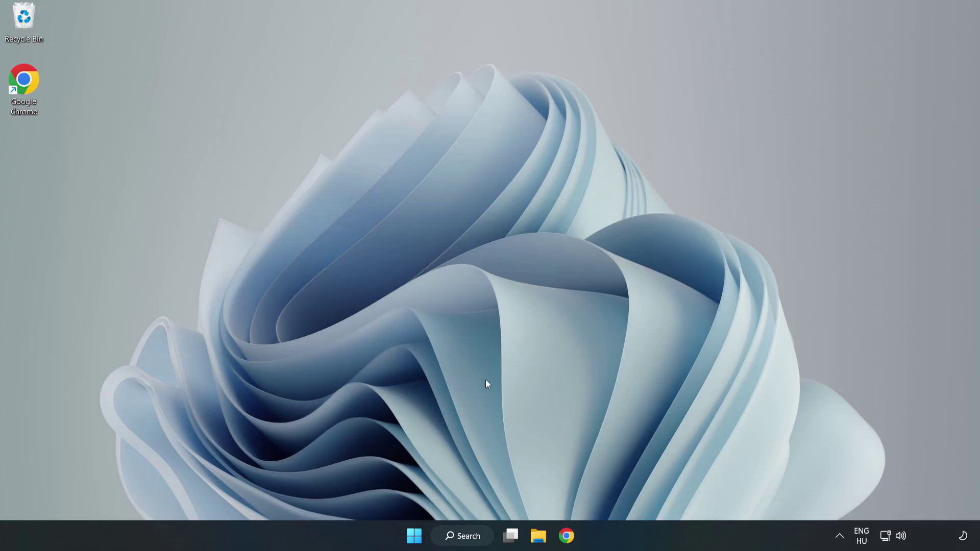
Step: Search 'security' and launch the Windows Security app
{"action": "left_click", "coordinate": [461, 541]}
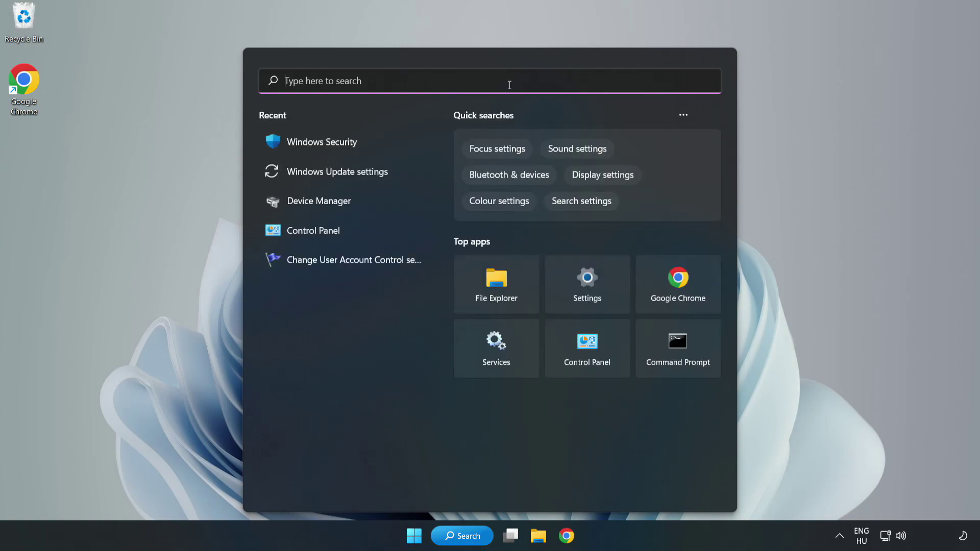
{"action": "type", "text": "sec"}
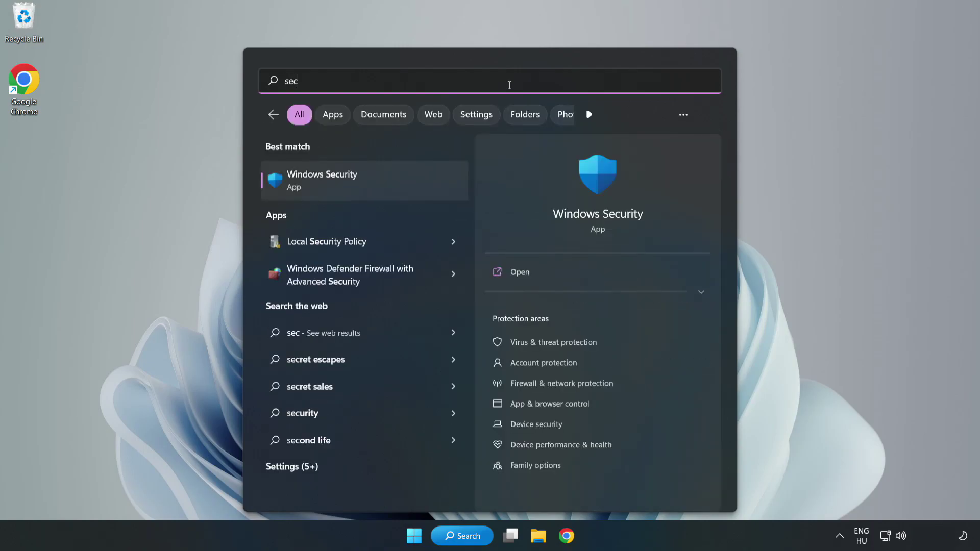
{"action": "type", "text": "urity"}
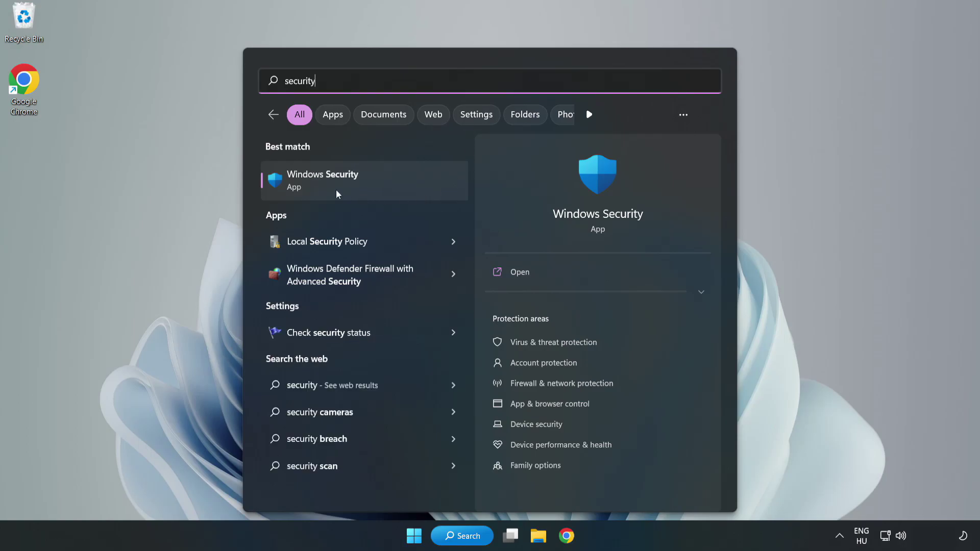
{"action": "left_click", "coordinate": [356, 190]}
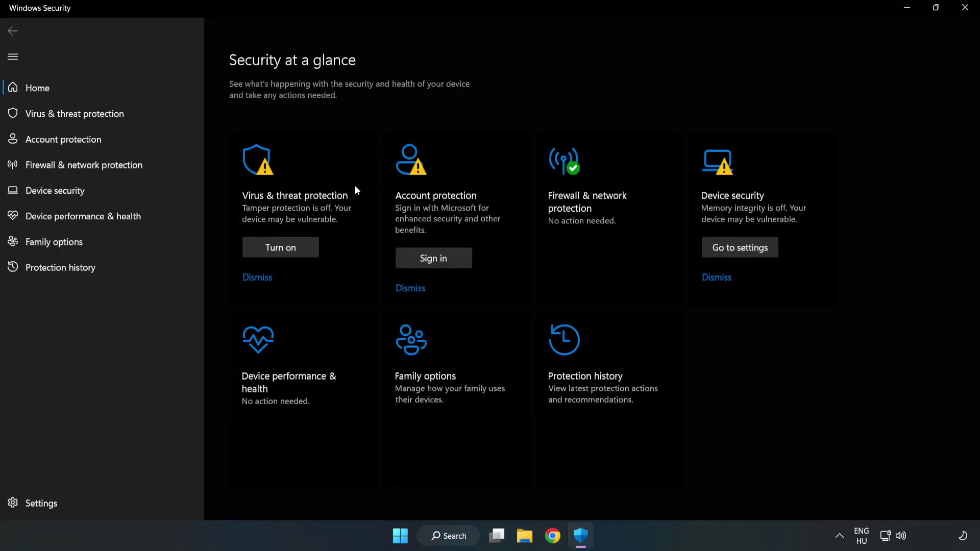
Step: Go to Virus & threat protection settings and open Add or remove exclusions
{"action": "left_click", "coordinate": [64, 115]}
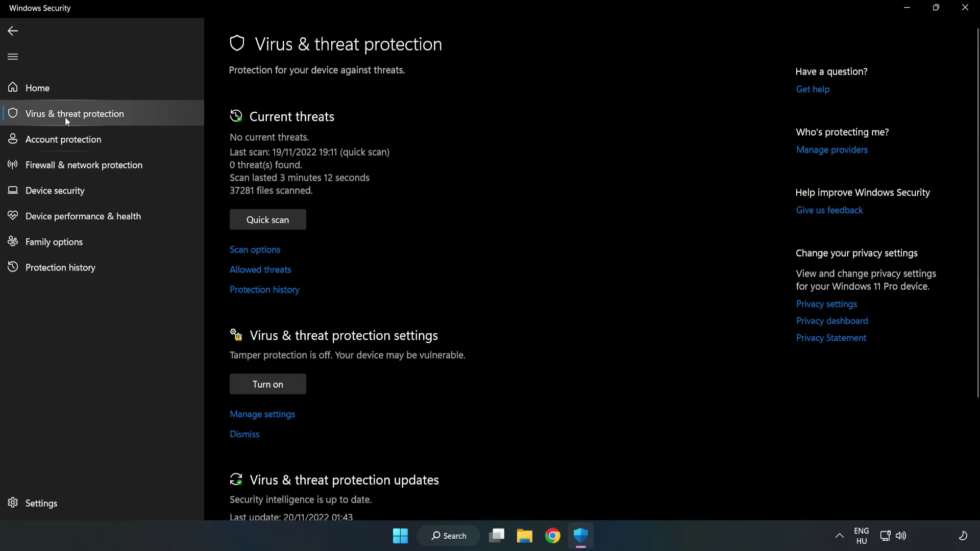
{"action": "scroll", "coordinate": [510, 197], "scroll_direction": "down", "scroll_amount": 2}
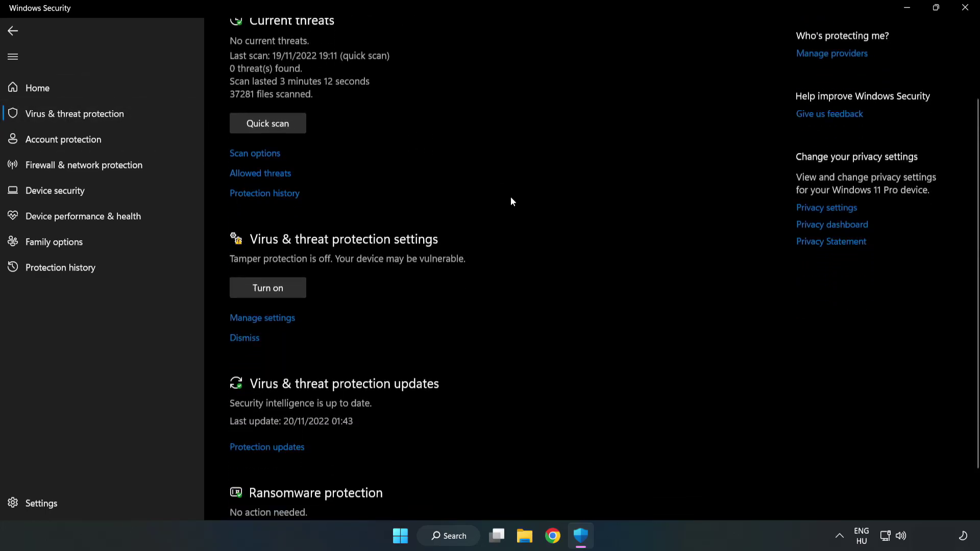
{"action": "scroll", "coordinate": [511, 201], "scroll_direction": "down", "scroll_amount": 1}
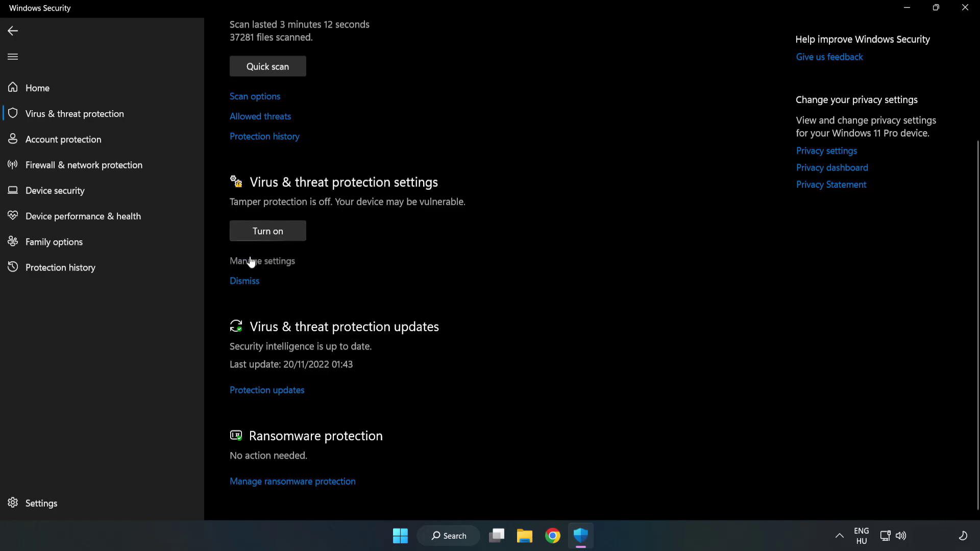
{"action": "left_click", "coordinate": [268, 261]}
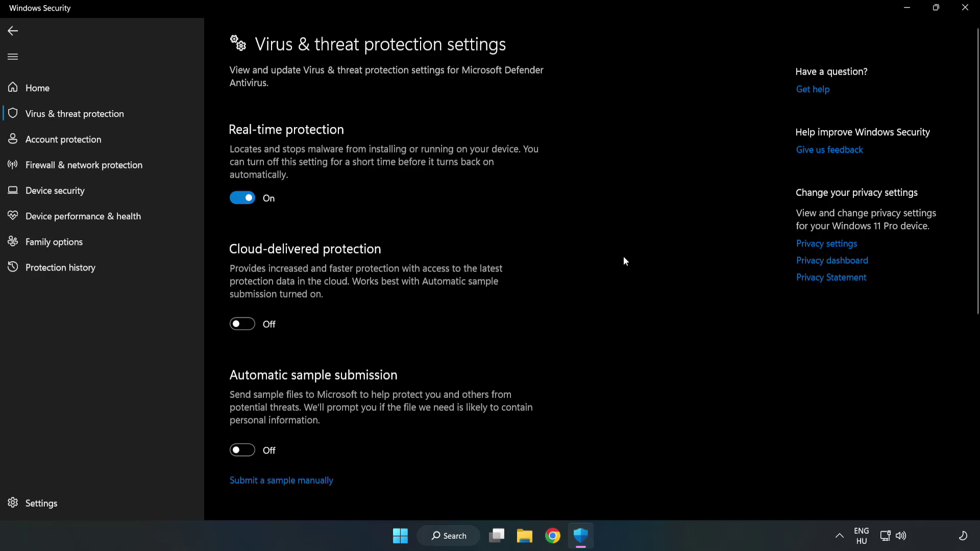
{"action": "scroll", "coordinate": [624, 258], "scroll_direction": "down", "scroll_amount": 5}
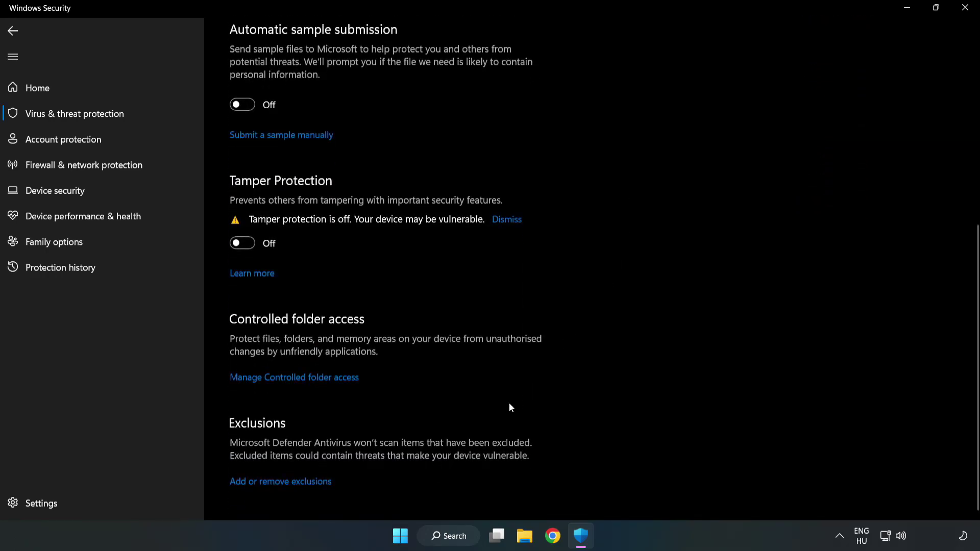
{"action": "left_click", "coordinate": [289, 482]}
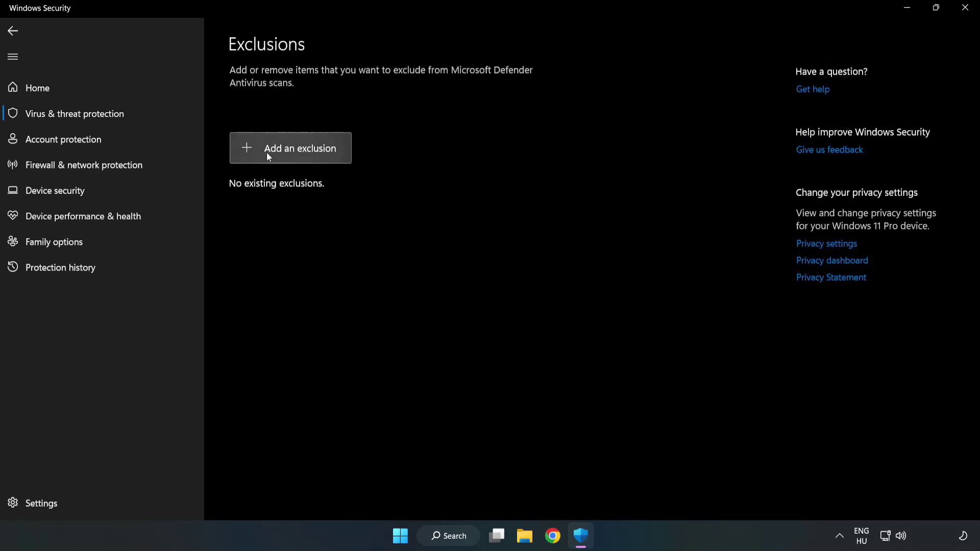
Step: Add the shortcut in C:\Program Files (x86)\NOT WORKING APP as a Defender file exclusion
{"action": "left_click", "coordinate": [301, 155]}
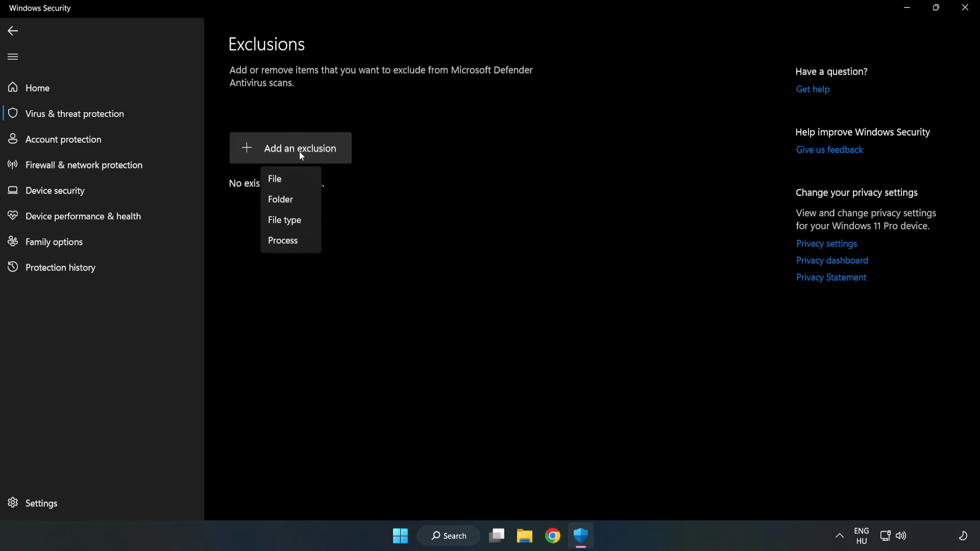
{"action": "left_click", "coordinate": [279, 179]}
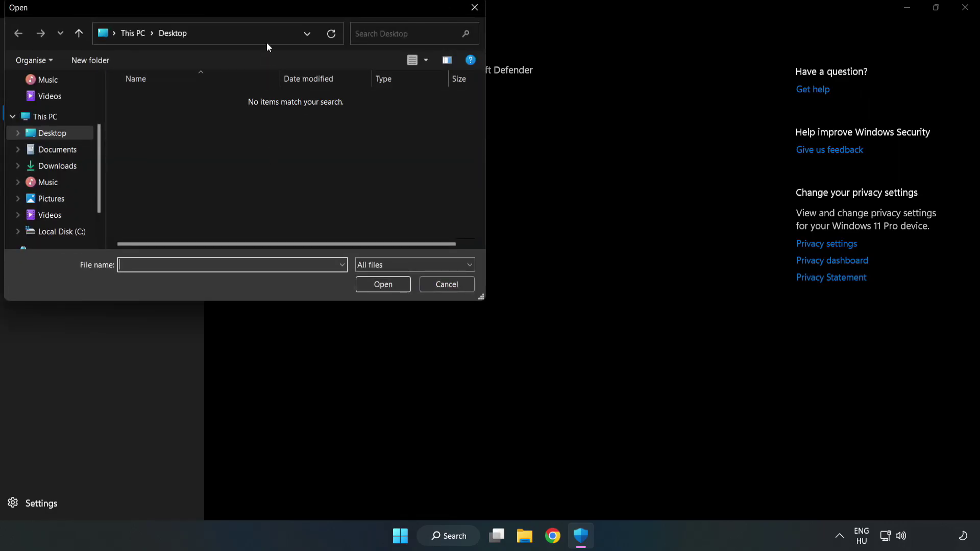
{"action": "left_click_drag", "start_coordinate": [265, 9], "coordinate": [451, 108]}
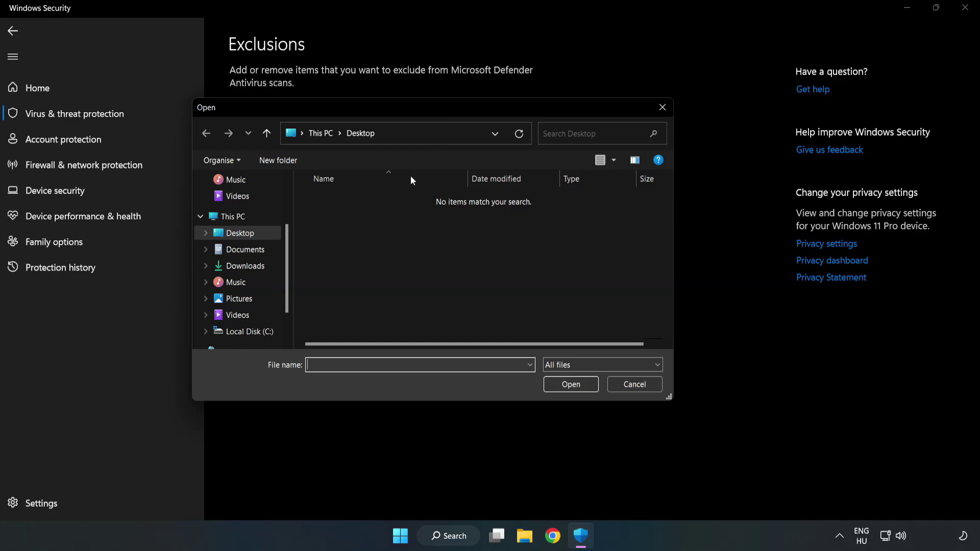
{"action": "left_click", "coordinate": [251, 332]}
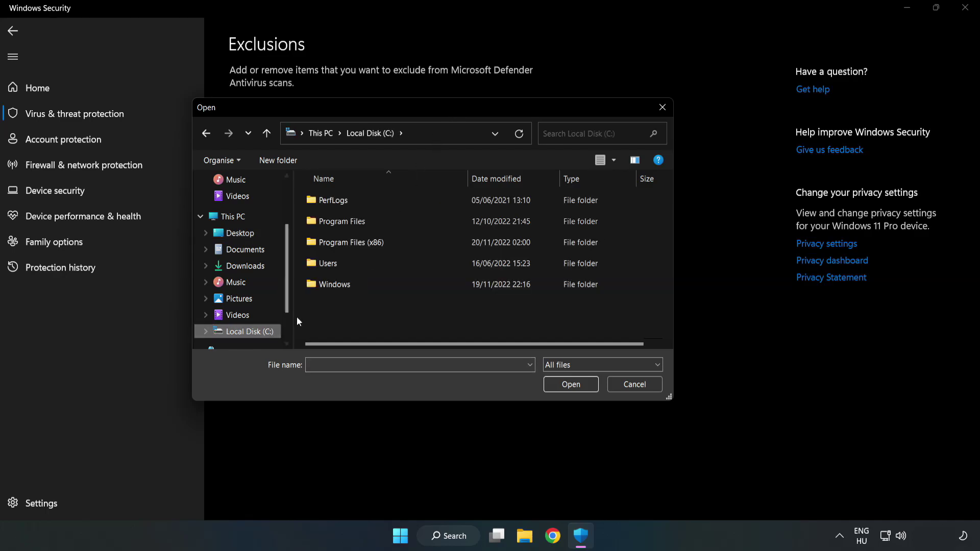
{"action": "double_click", "coordinate": [385, 243]}
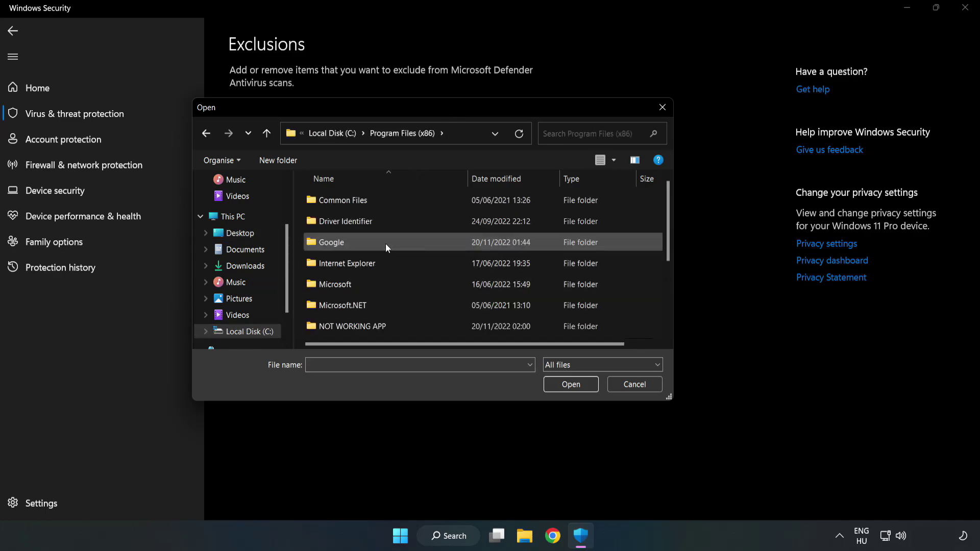
{"action": "double_click", "coordinate": [385, 326]}
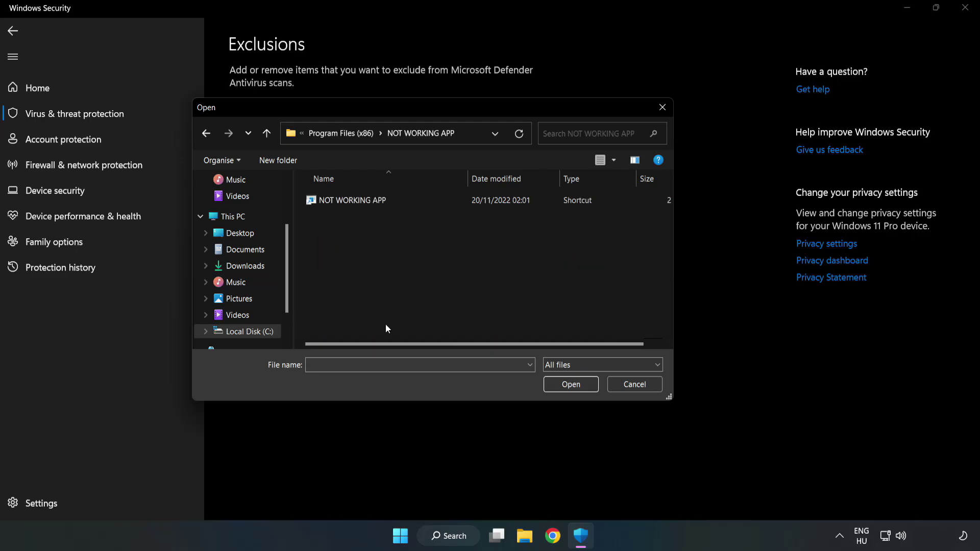
{"action": "left_click", "coordinate": [344, 199]}
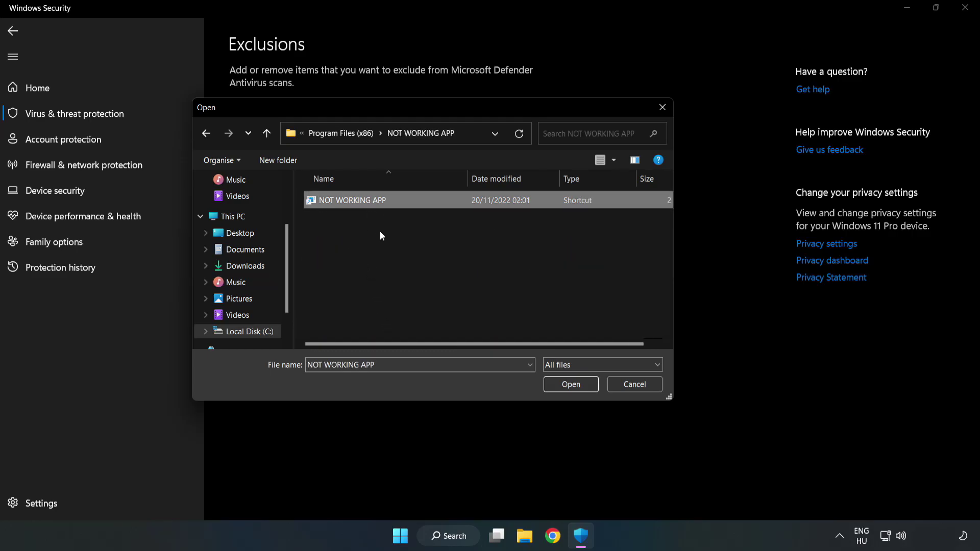
{"action": "left_click", "coordinate": [565, 386]}
{"action": "left_click", "coordinate": [570, 386]}
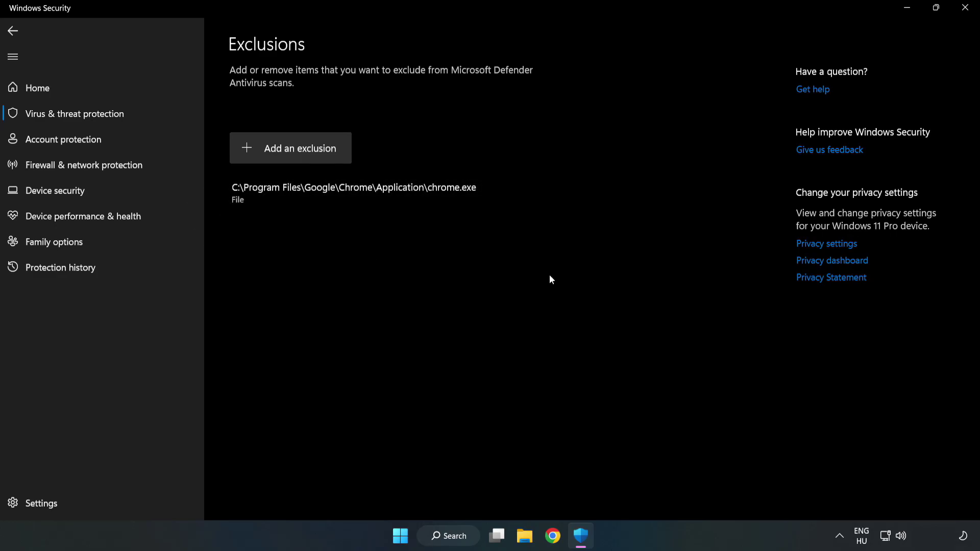
Step: Close Windows Security and show the Start menu's power options
{"action": "left_click", "coordinate": [964, 12]}
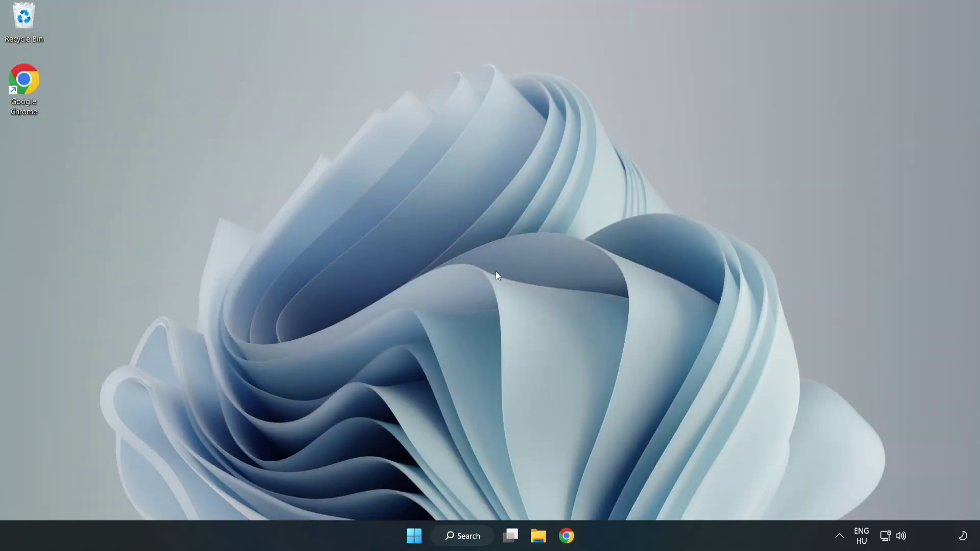
{"action": "left_click", "coordinate": [413, 535]}
{"action": "left_click", "coordinate": [648, 492]}
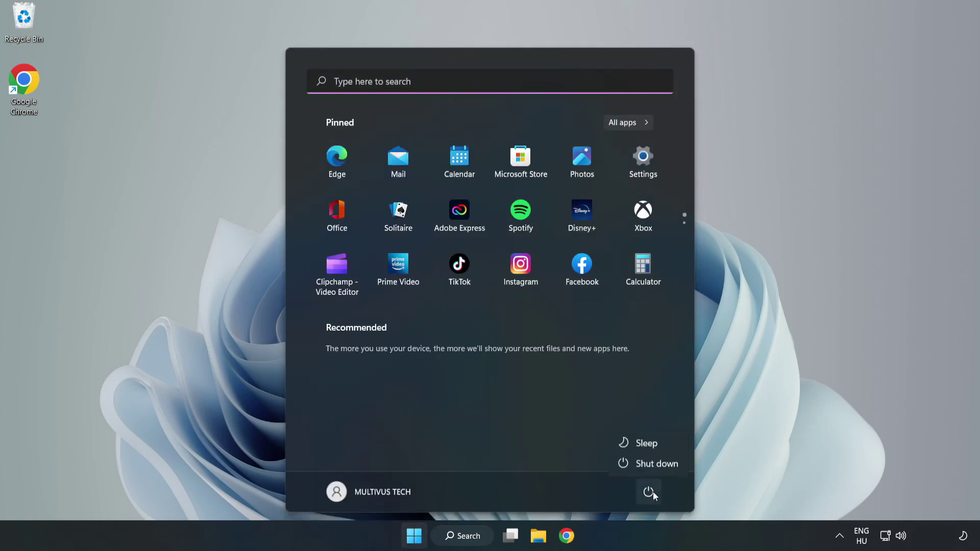